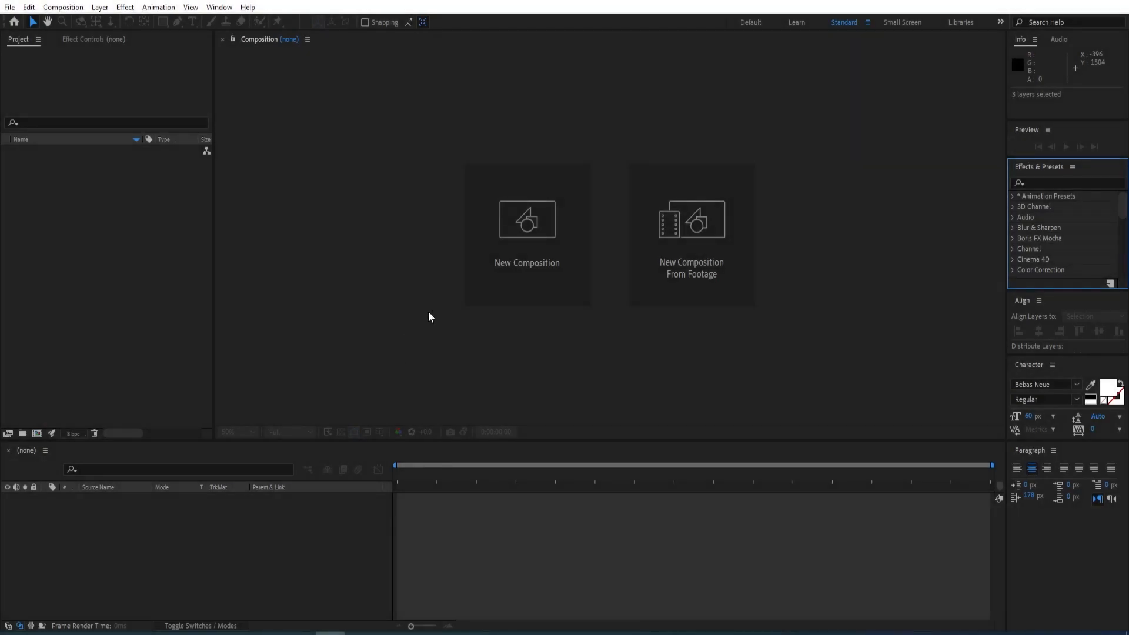
# Create a 1920 x 1080, 25 fps, 10-second composition and add a white comp-size solid named e3d
pyautogui.click(536, 272)
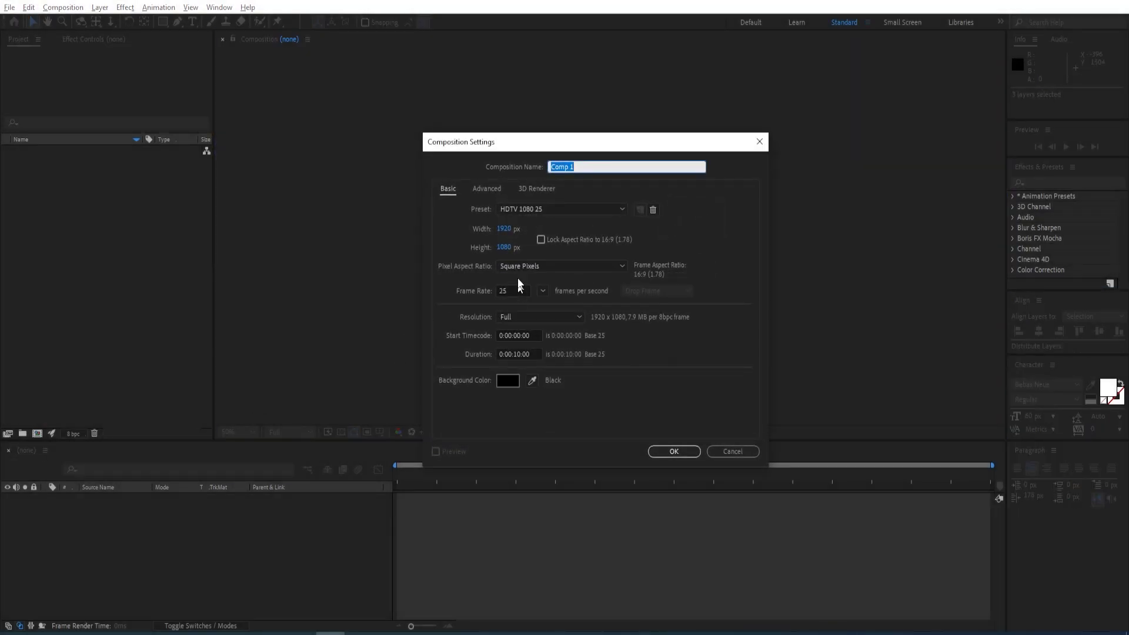
pyautogui.click(676, 451)
pyautogui.rightClick(163, 558)
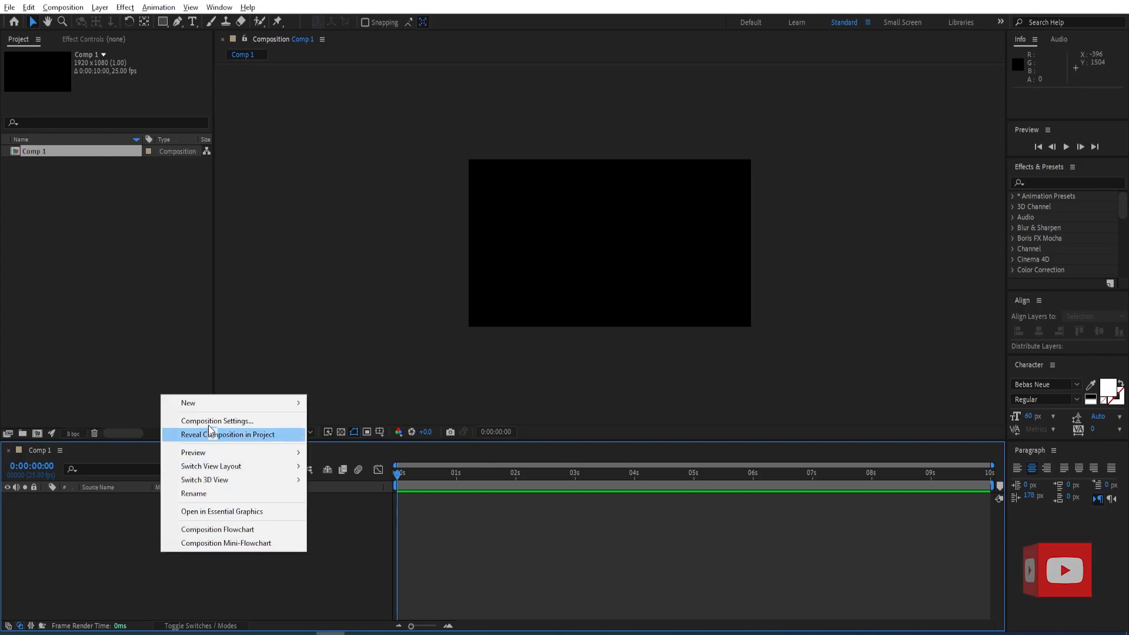
pyautogui.moveTo(247, 398)
pyautogui.click(354, 436)
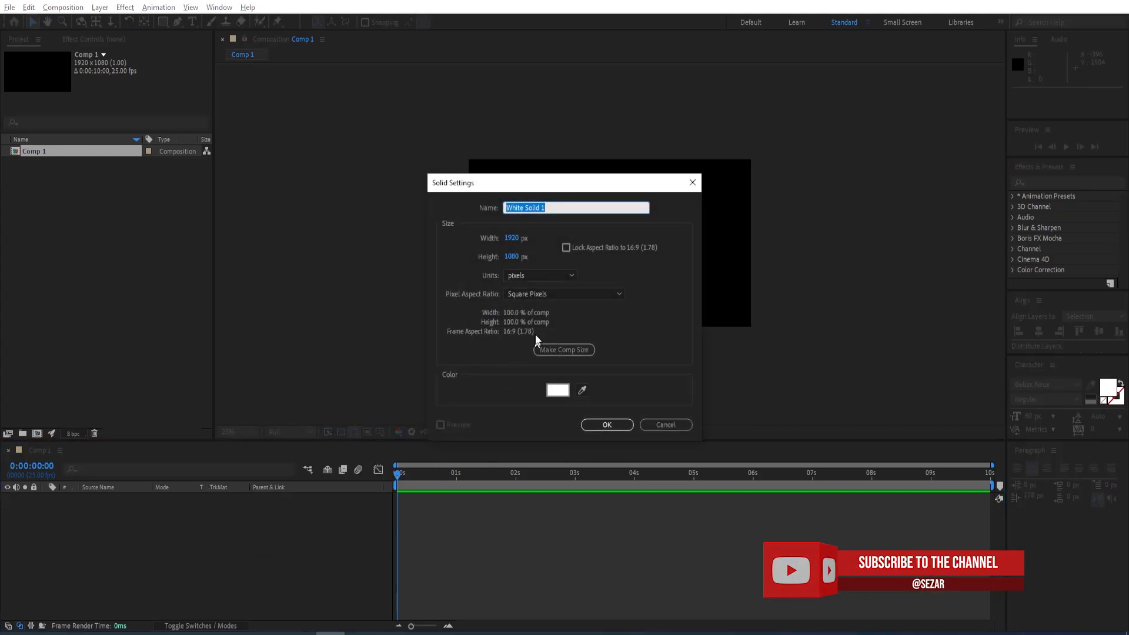
pyautogui.write('e3d')
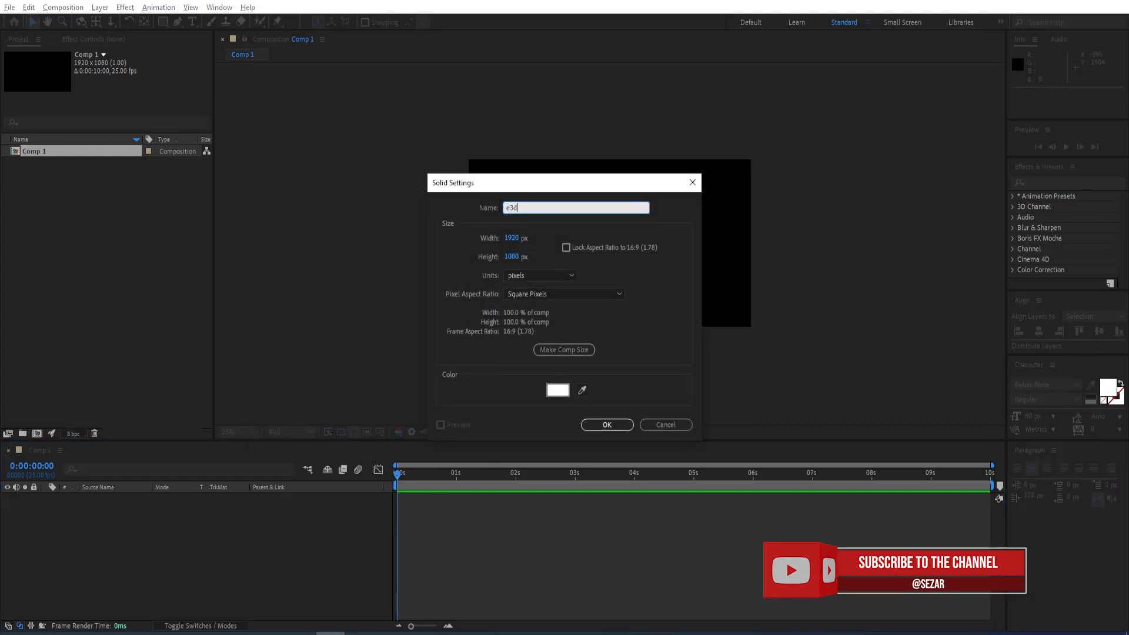
pyautogui.click(605, 425)
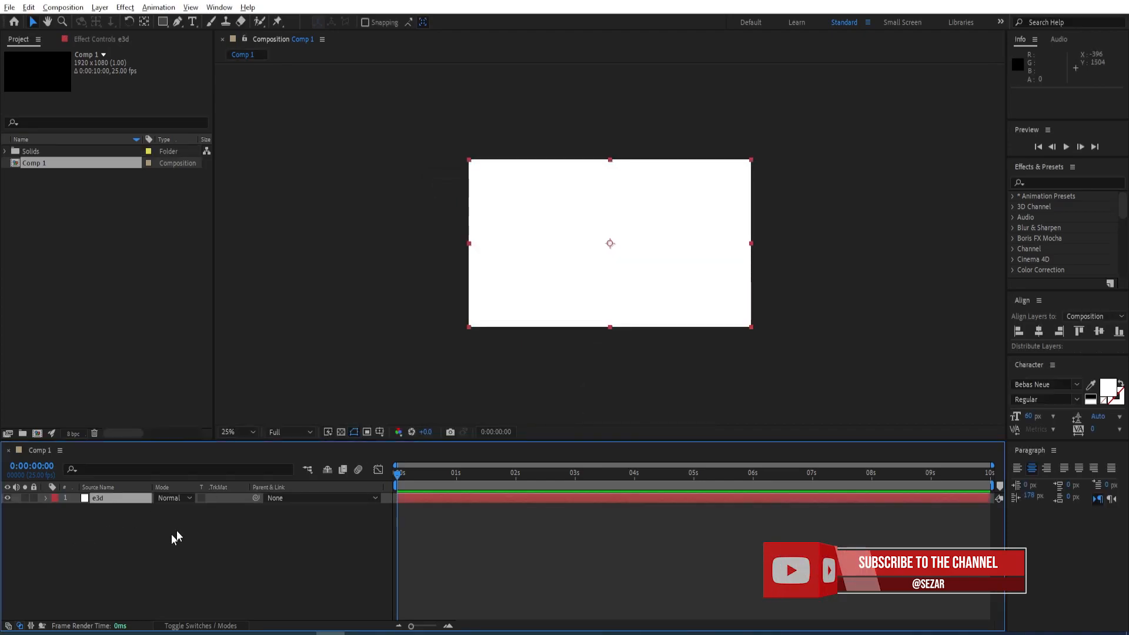
# Find the Video Copilot Element effect and apply it to the e3d solid
pyautogui.click(1044, 182)
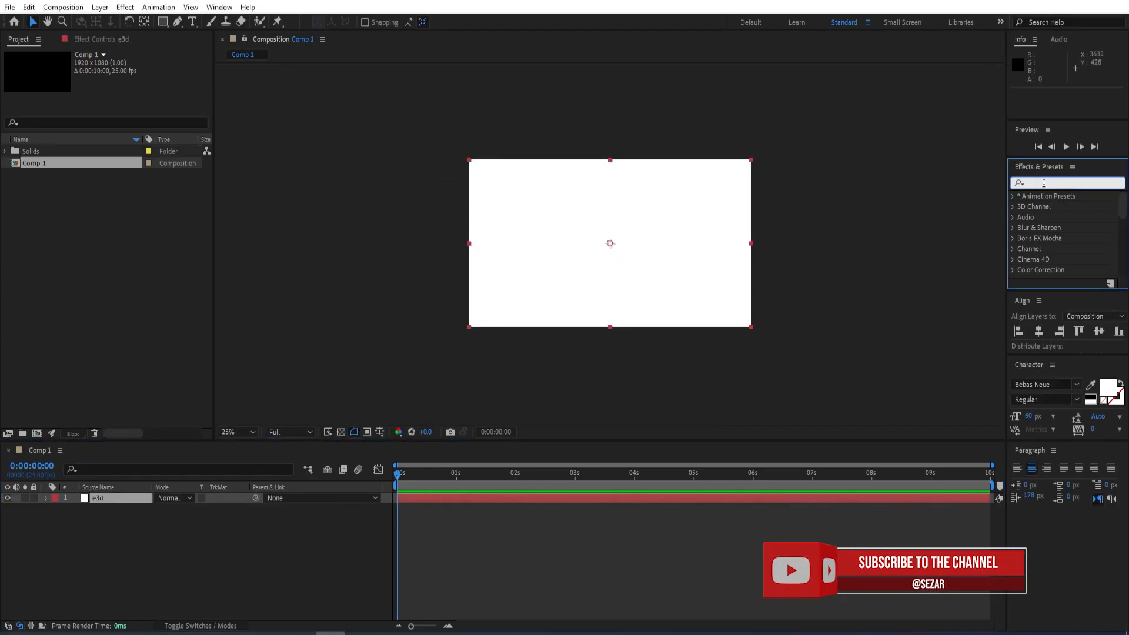
pyautogui.write('element')
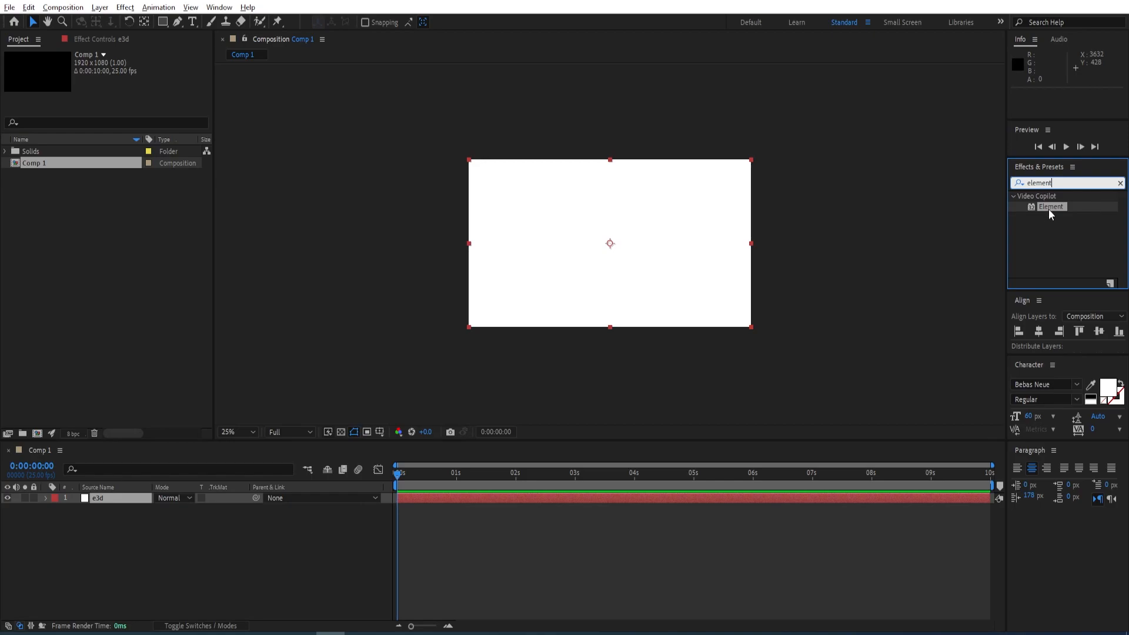
pyautogui.doubleClick(1050, 207)
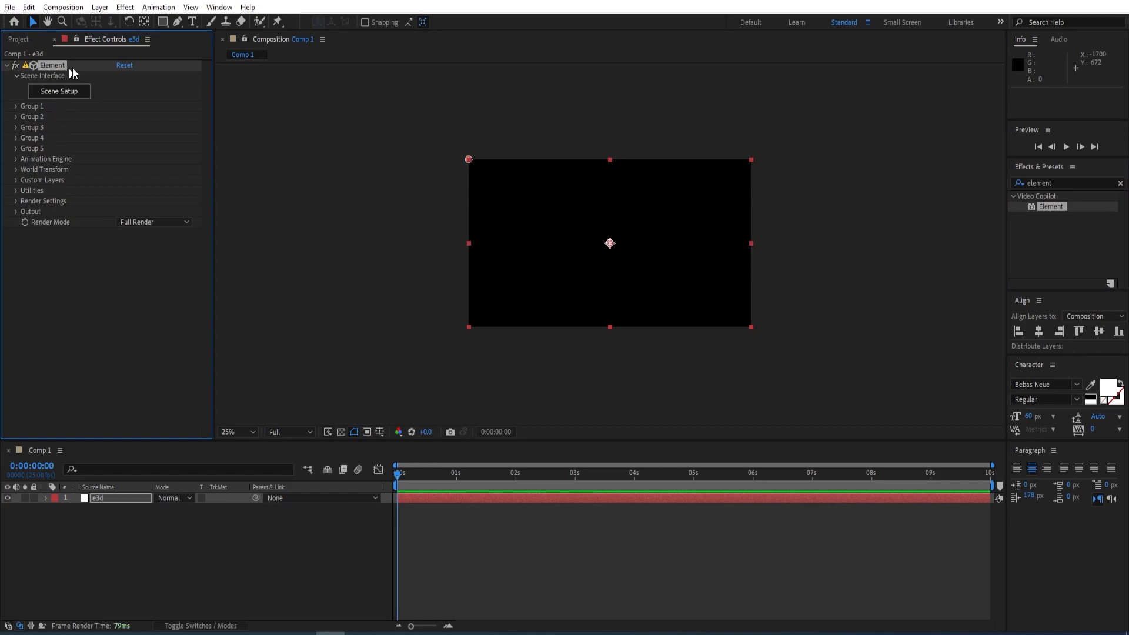
# Open Element's Scene Setup and create a box model in the scene
pyautogui.click(53, 94)
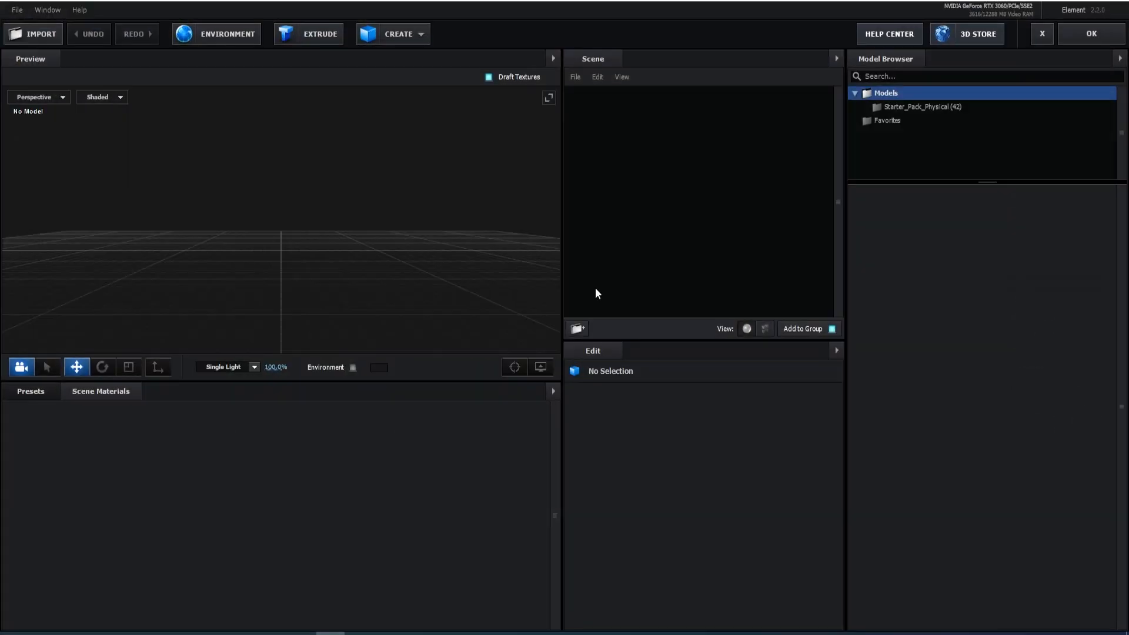
pyautogui.click(397, 33)
pyautogui.click(374, 64)
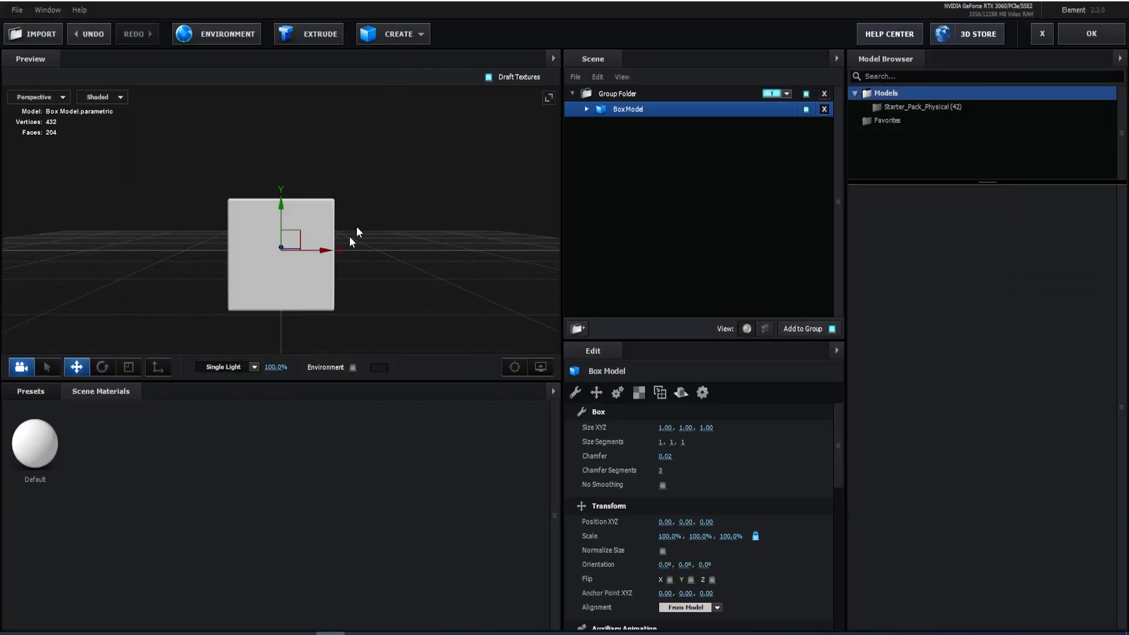
# Load youtube logo square.png from the 3d lower third folder as the box material's diffuse texture and accept the scene
pyautogui.click(587, 109)
pyautogui.click(630, 126)
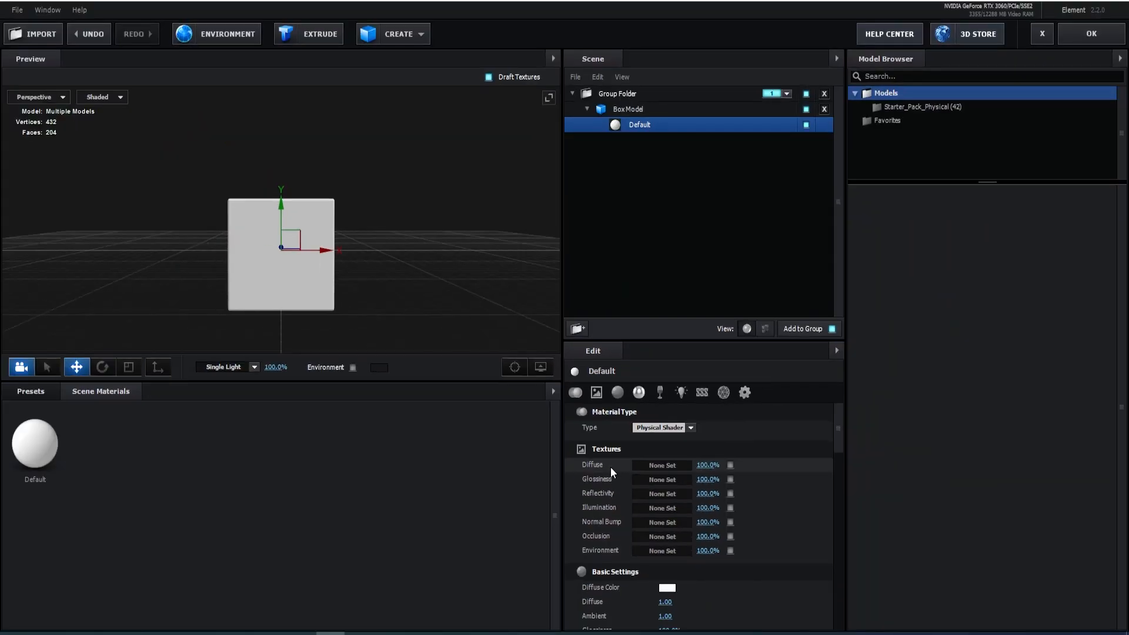
pyautogui.click(688, 466)
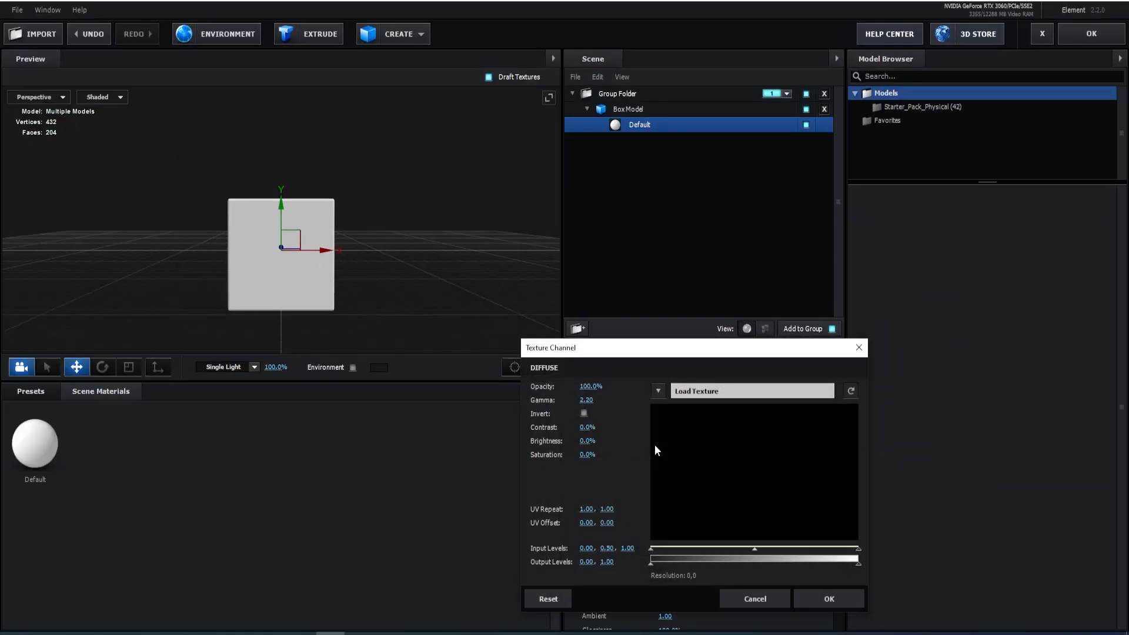
pyautogui.click(737, 394)
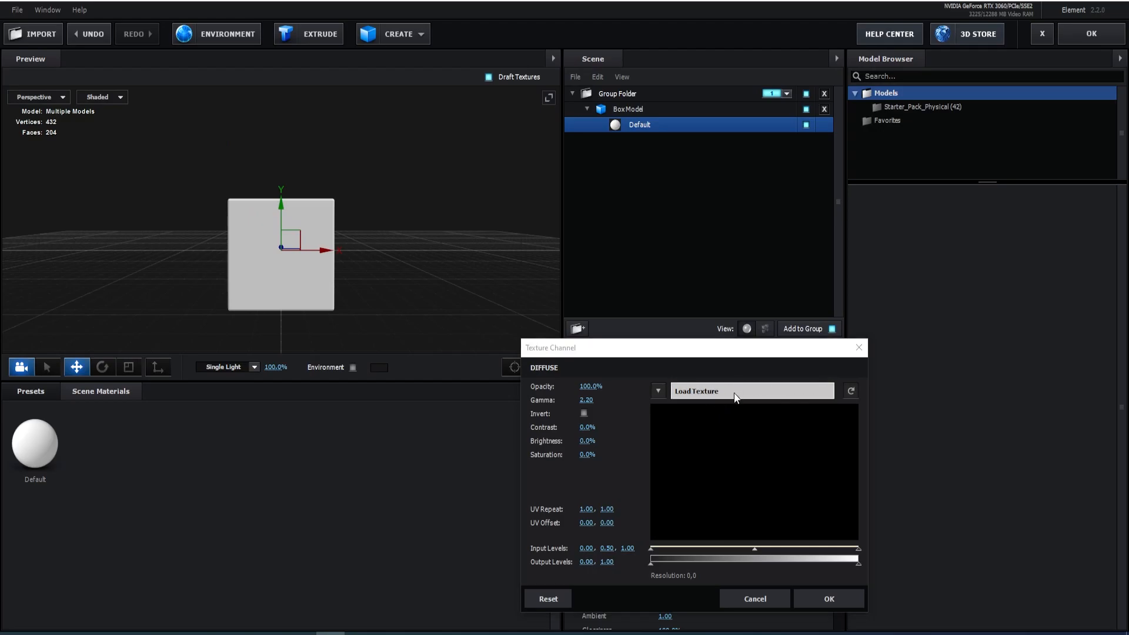
pyautogui.click(567, 540)
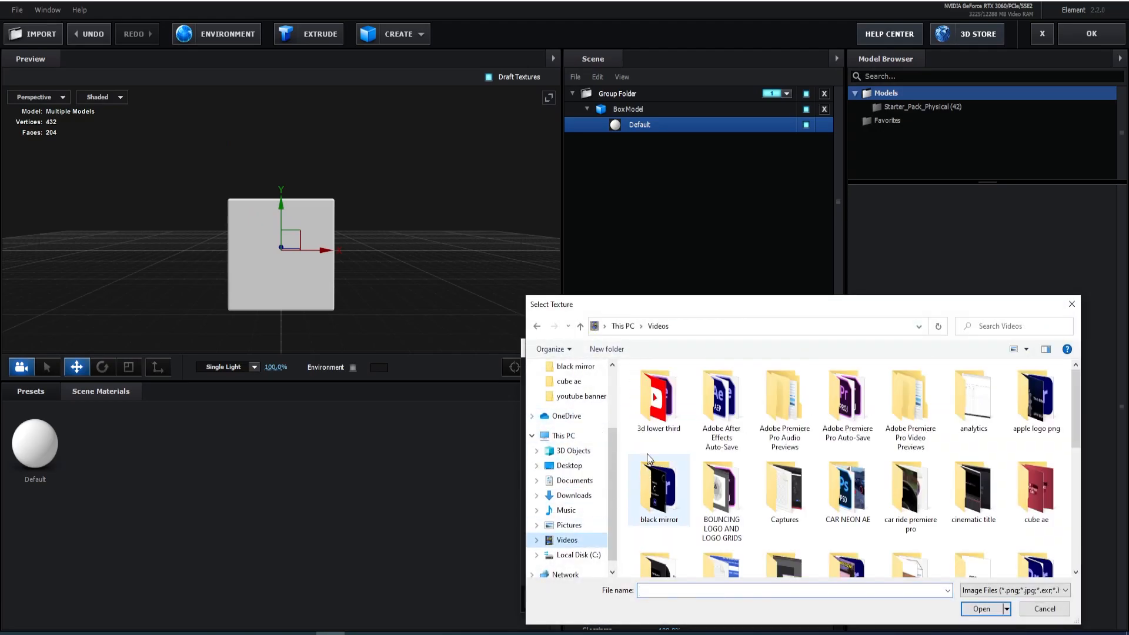
pyautogui.doubleClick(644, 407)
pyautogui.doubleClick(666, 401)
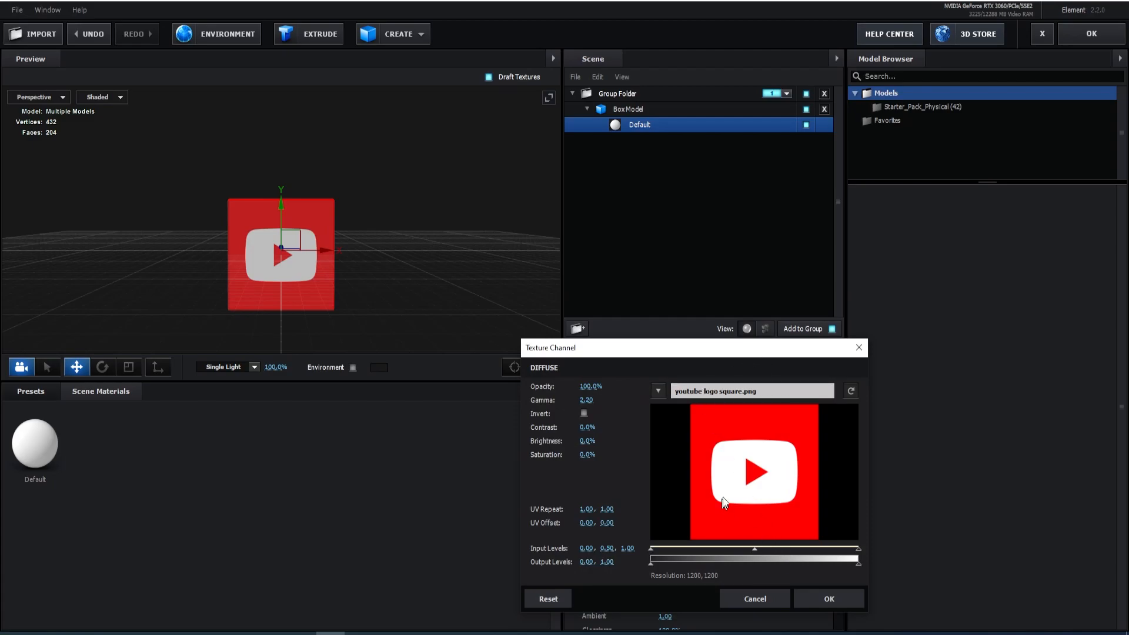
pyautogui.click(822, 599)
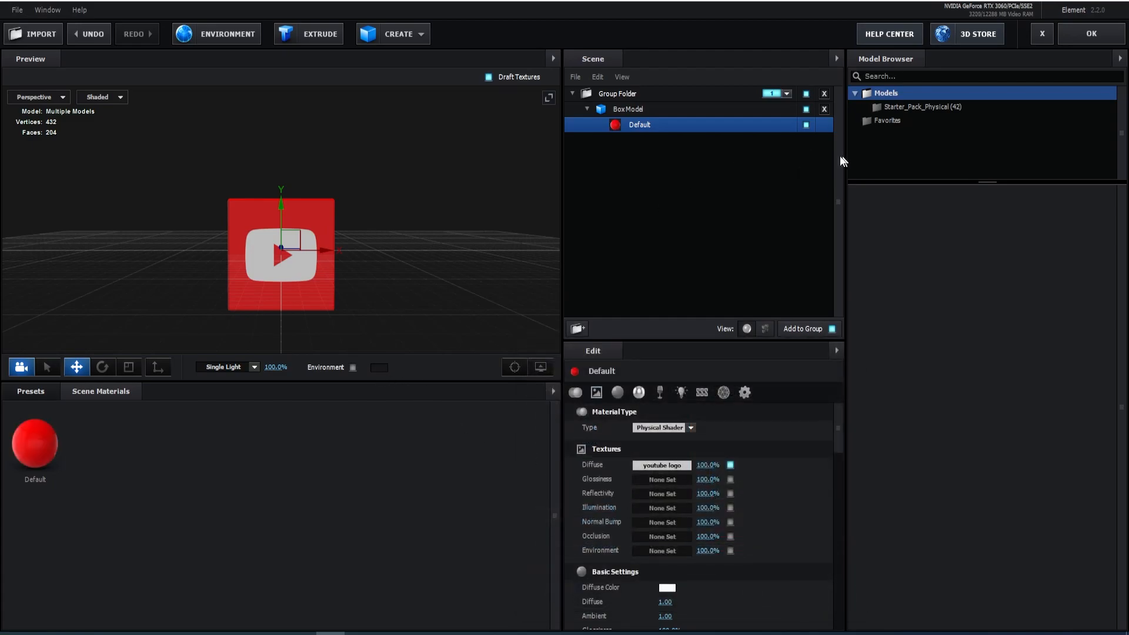
pyautogui.click(1092, 34)
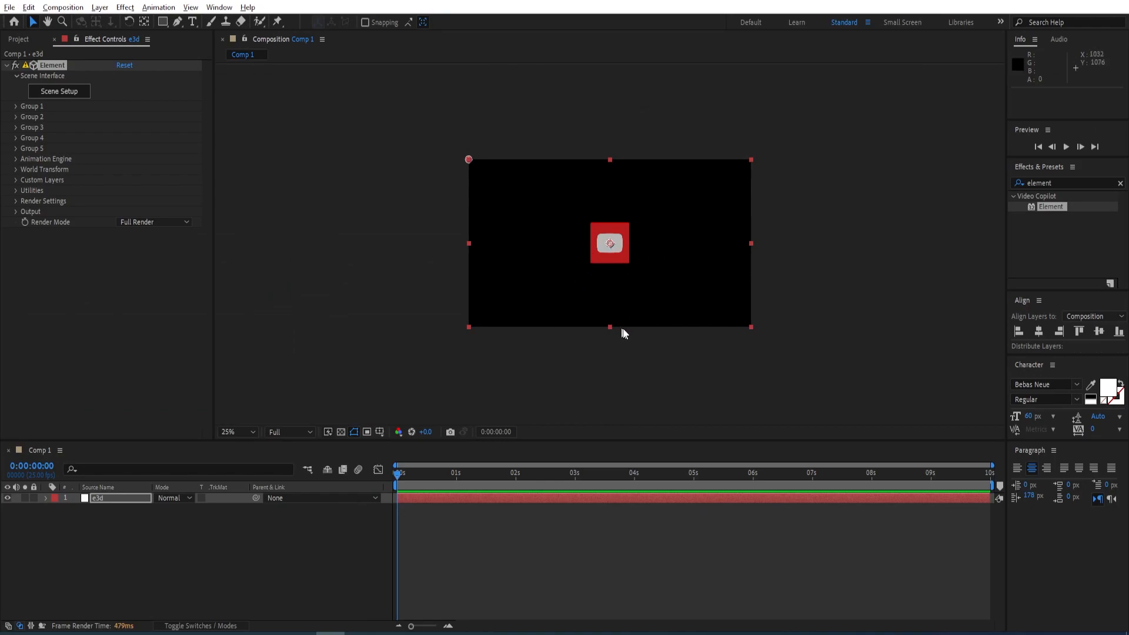
# Add a two-node 28mm camera and pan it sideways until the cube sits in the right part of the frame
pyautogui.press('.')
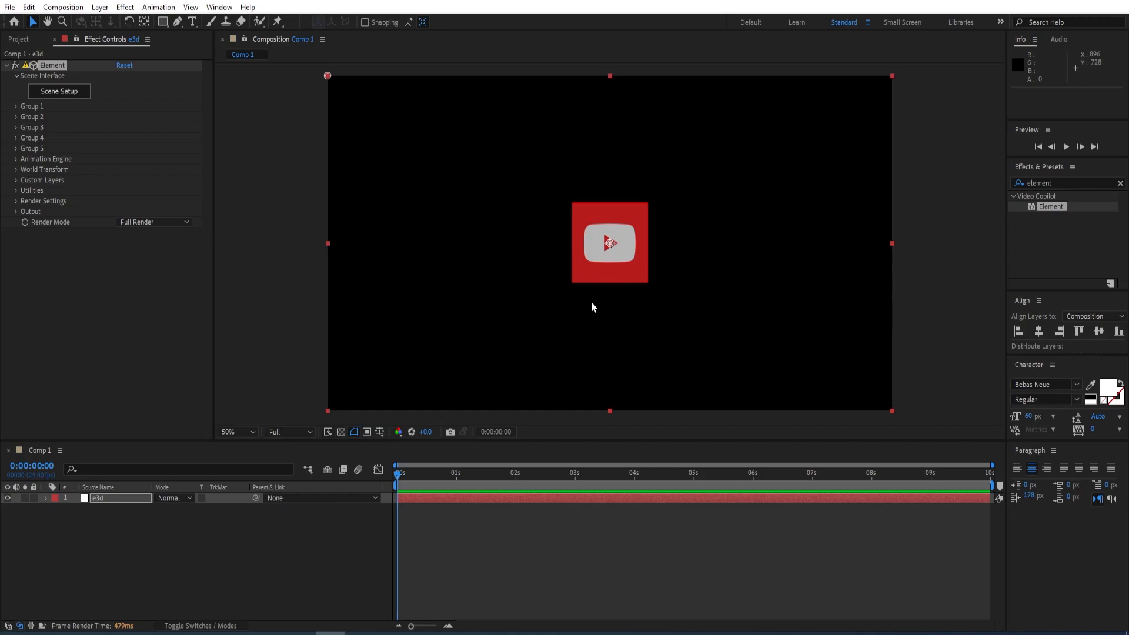
pyautogui.press(',')
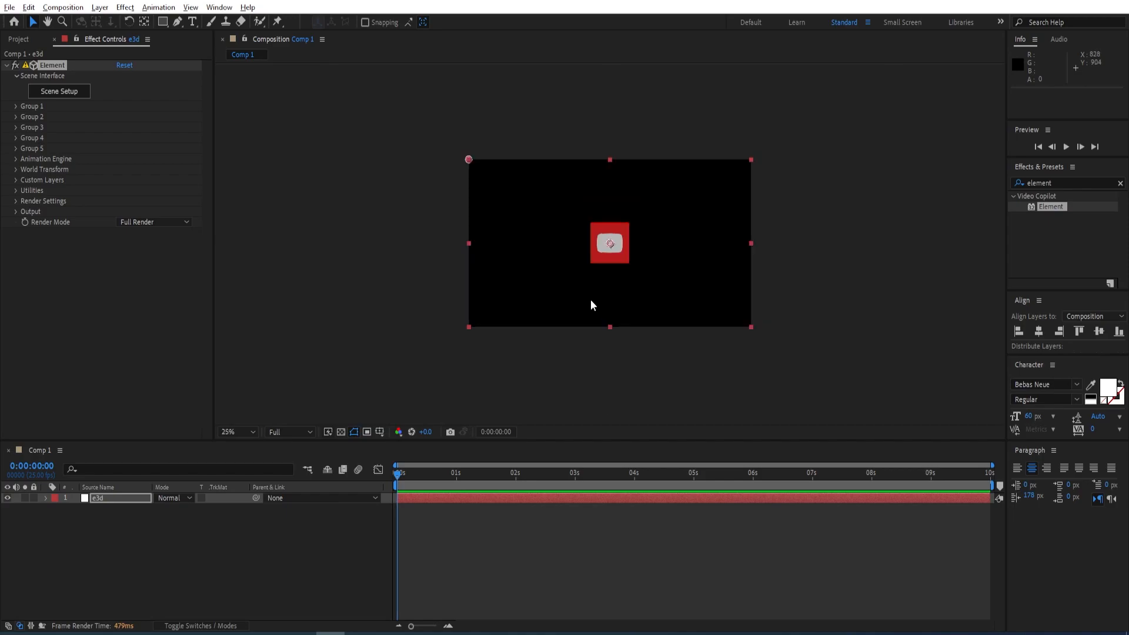
pyautogui.rightClick(137, 564)
pyautogui.moveTo(176, 418)
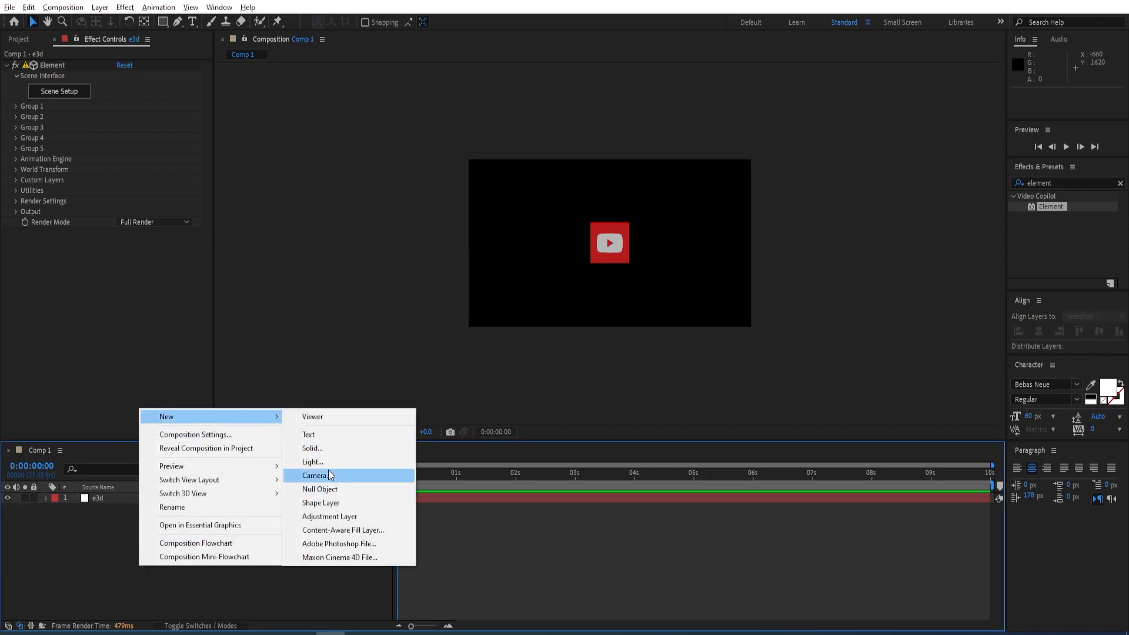
pyautogui.click(315, 475)
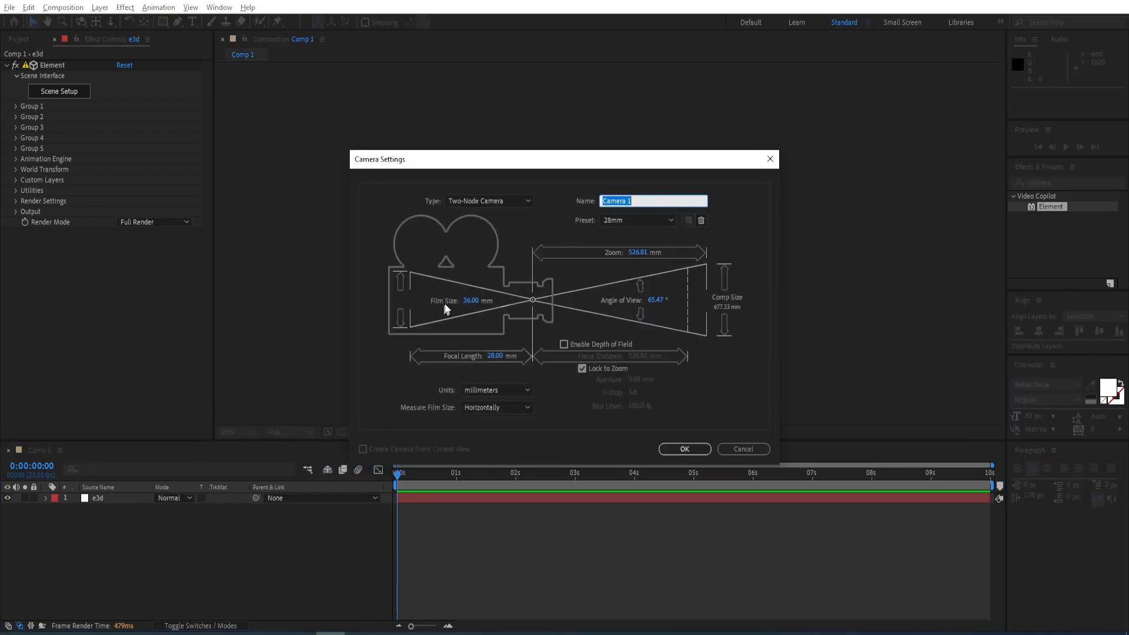
pyautogui.click(685, 450)
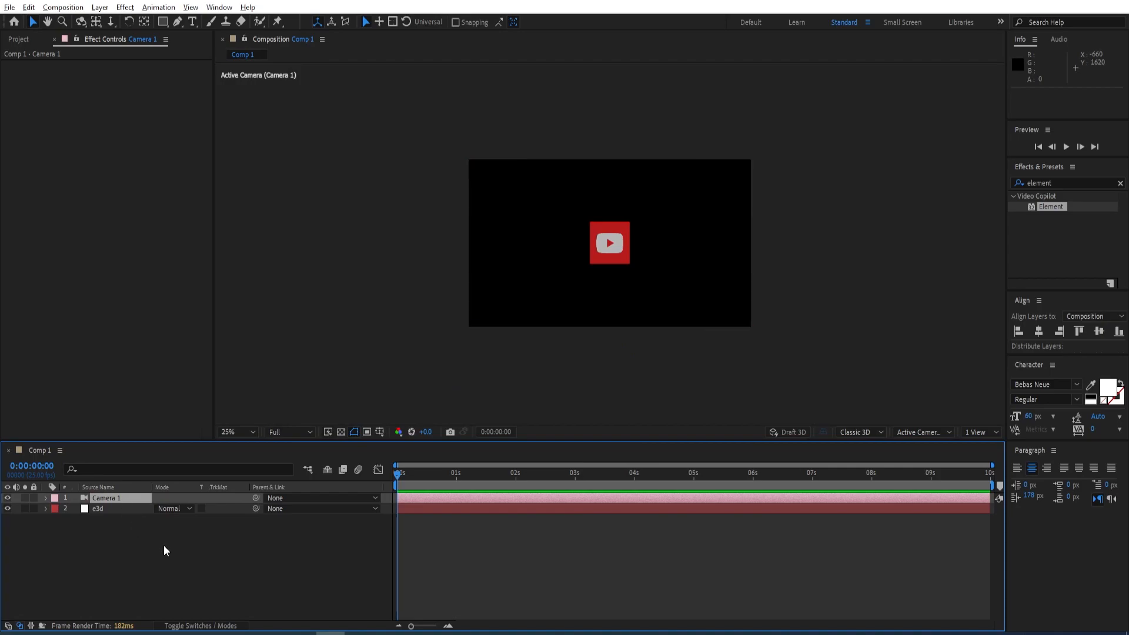
pyautogui.click(93, 22)
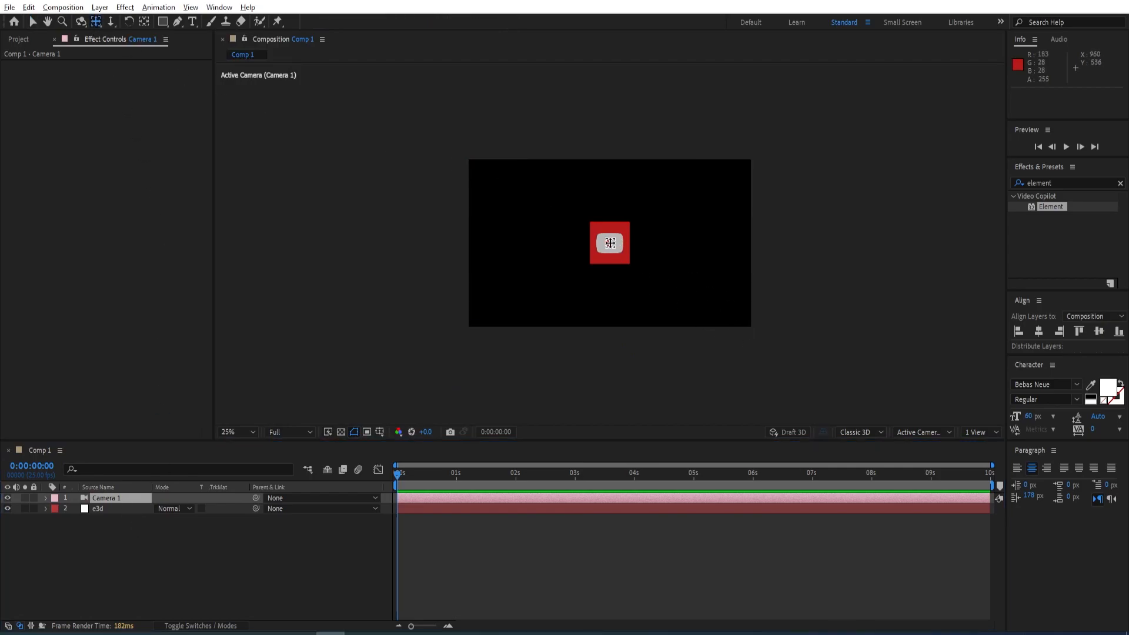
pyautogui.moveTo(610, 245); pyautogui.dragTo(690, 245)
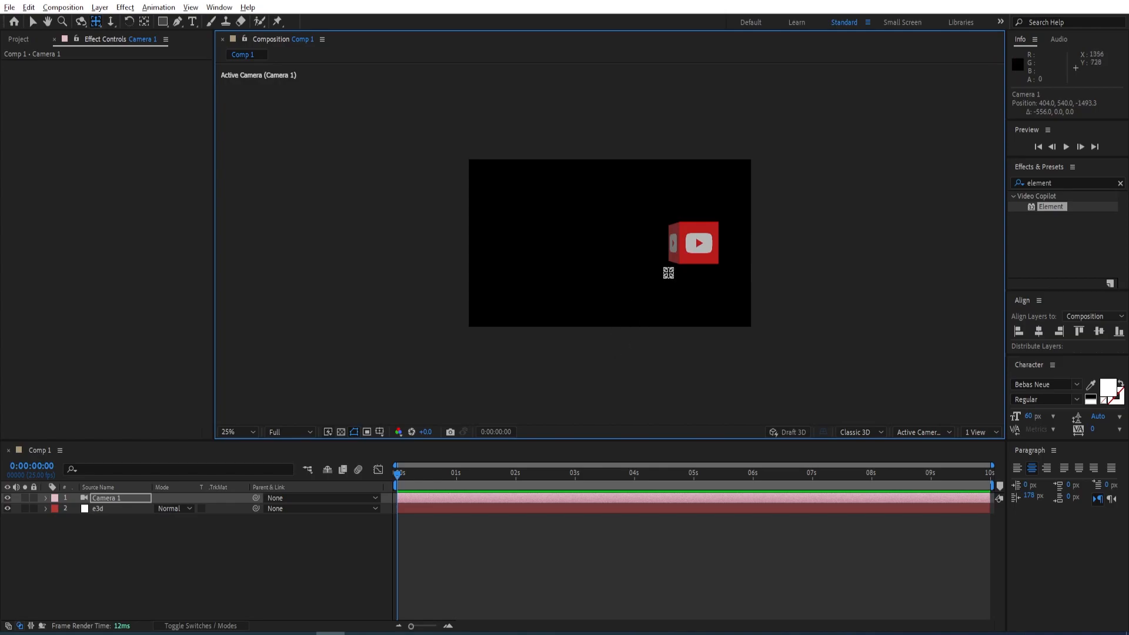
# With nothing selected, draw a dark red rectangle about 980 px wide extending left from the cube's side edge
pyautogui.press('.')
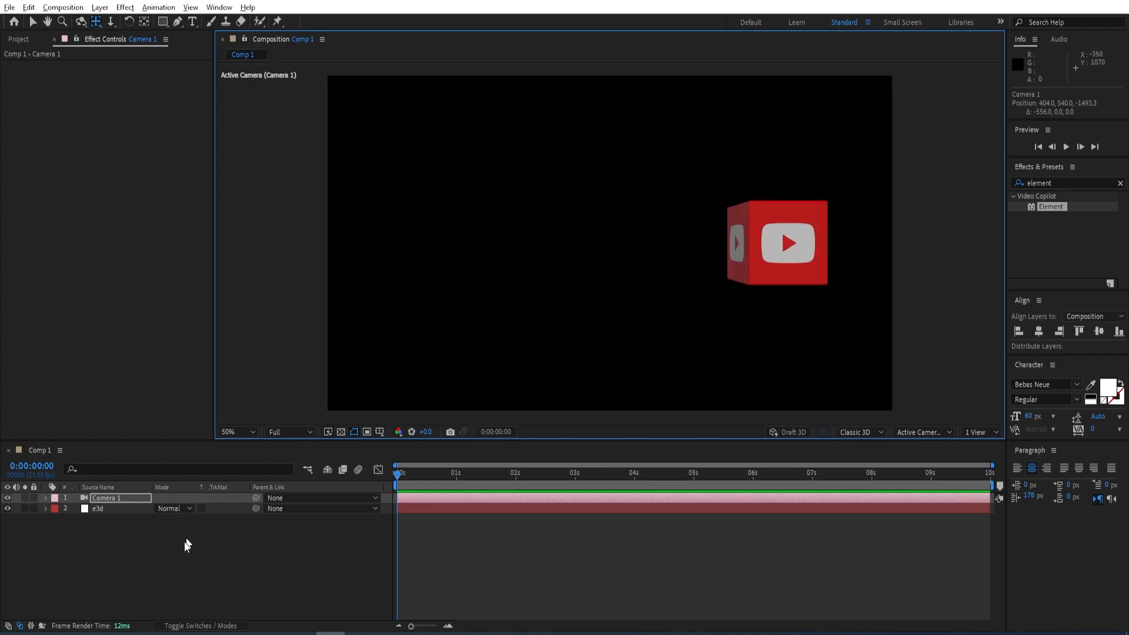
pyautogui.click(142, 532)
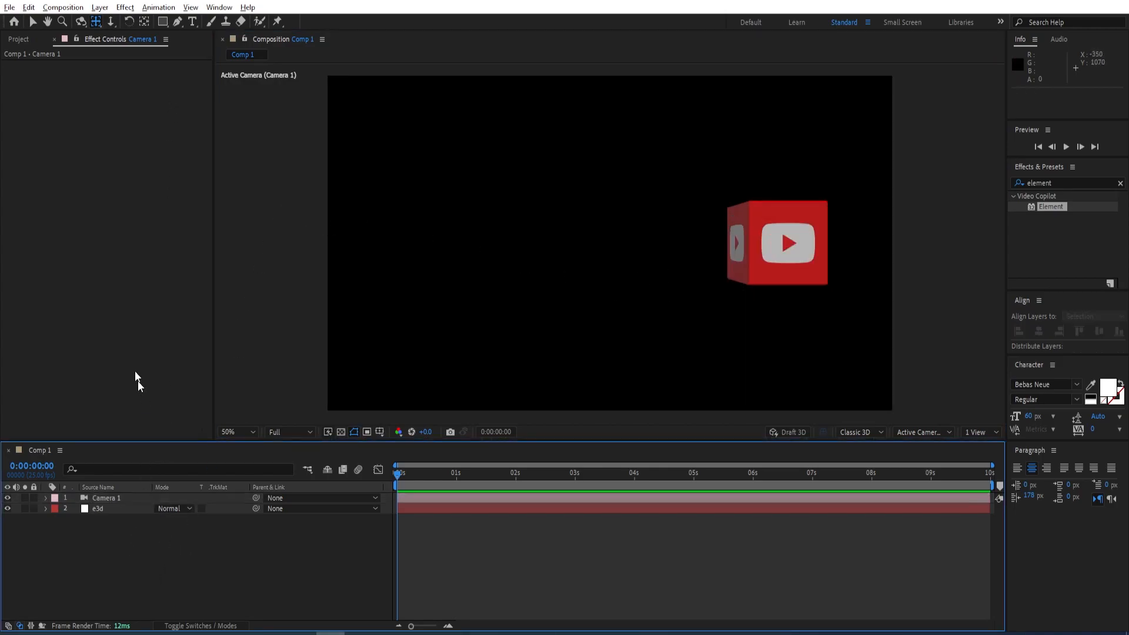
pyautogui.click(163, 23)
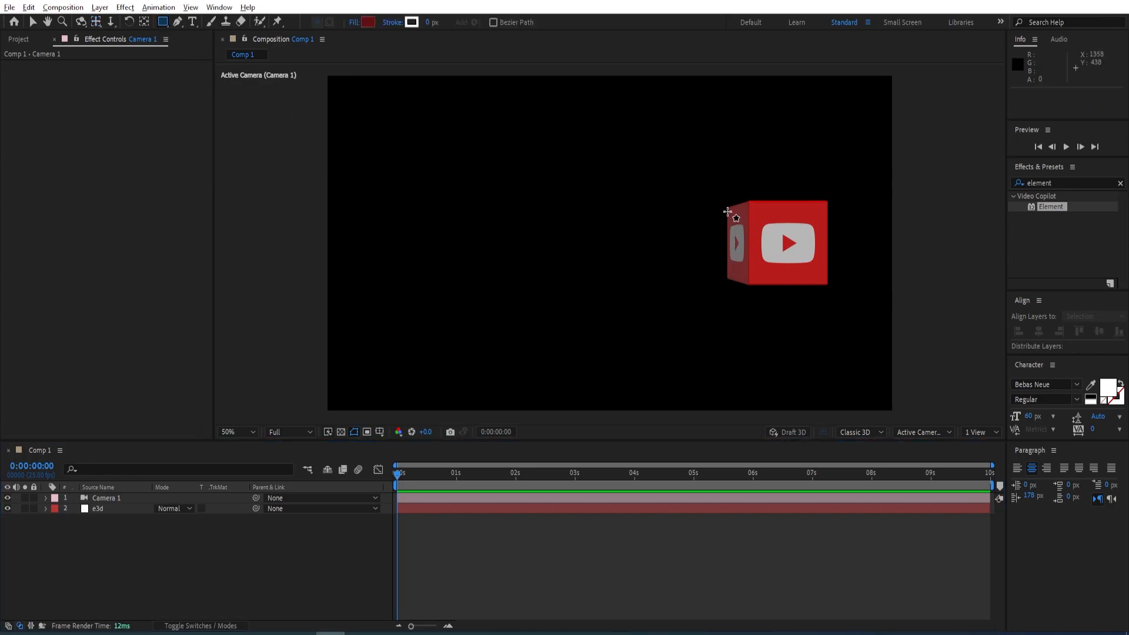
pyautogui.moveTo(730, 214)
pyautogui.mouseDown()
pyautogui.moveTo(574, 236)
pyautogui.moveTo(512, 283)
pyautogui.moveTo(469, 253)
pyautogui.moveTo(440, 261)
pyautogui.mouseUp()
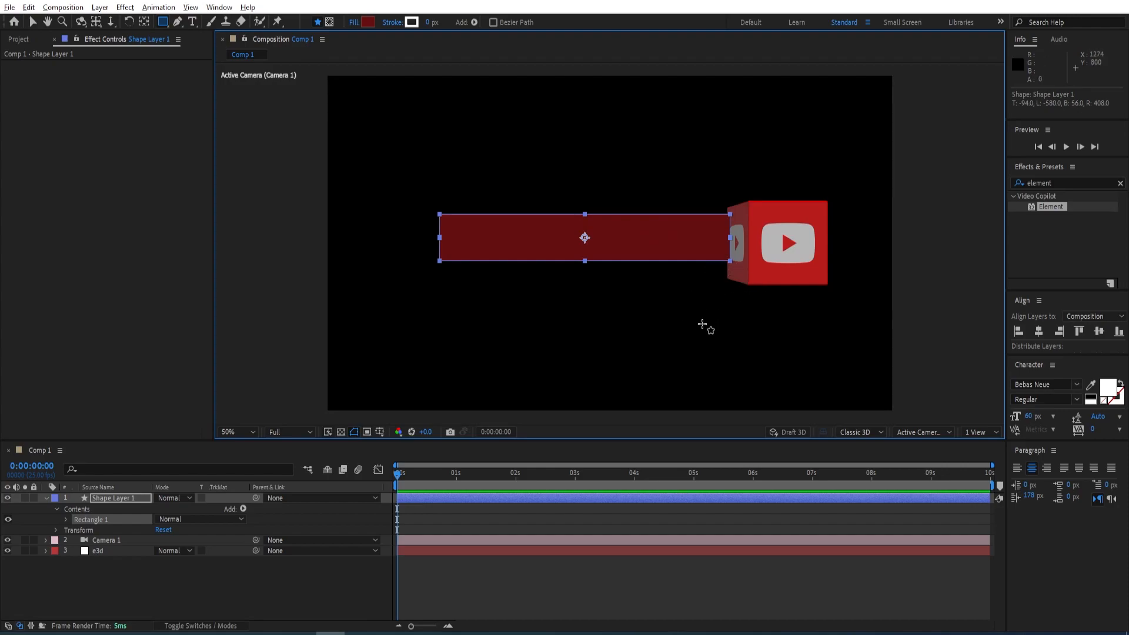
pyautogui.click(396, 465)
# Duplicate the rectangle layer and arrange the two as stacked bars beside the cube, a taller one above a thinner strip
pyautogui.click(111, 498)
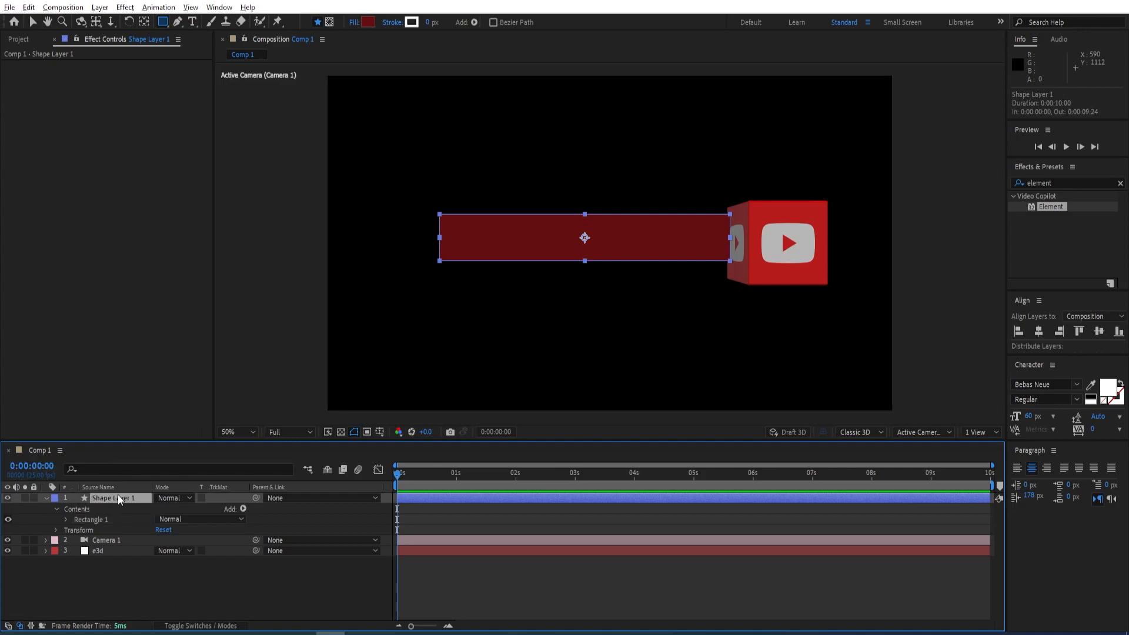
pyautogui.hotkey('ctrl', 'd')
pyautogui.press('v')
pyautogui.moveTo(608, 240)
pyautogui.mouseDown()
pyautogui.moveTo(608, 283)
pyautogui.moveTo(585, 294)
pyautogui.moveTo(587, 255)
pyautogui.moveTo(621, 238)
pyautogui.mouseUp()
pyautogui.click(628, 240)
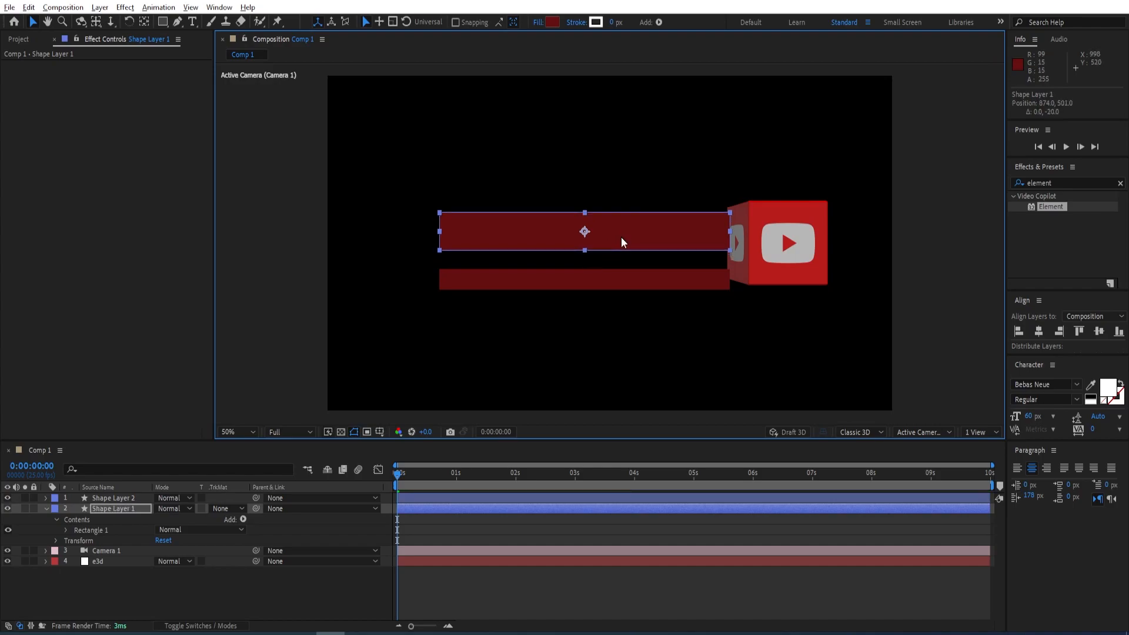
pyautogui.moveTo(615, 280); pyautogui.dragTo(616, 267)
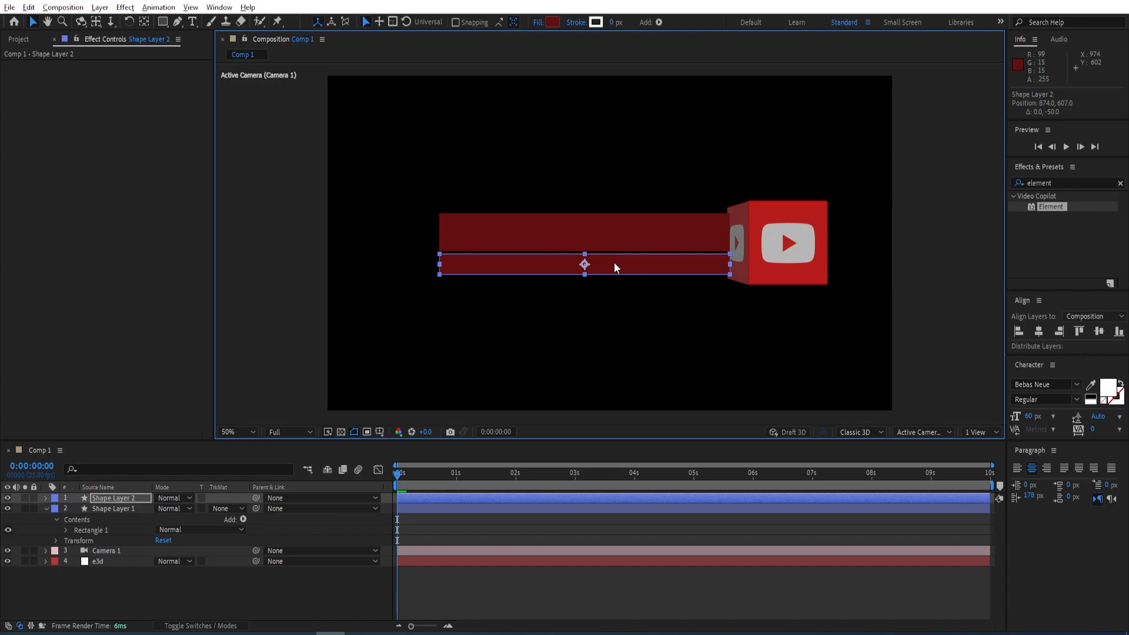
# Recolor the taller upper bar with the bright red B71C1C sampled from the cube's front face
pyautogui.click(620, 236)
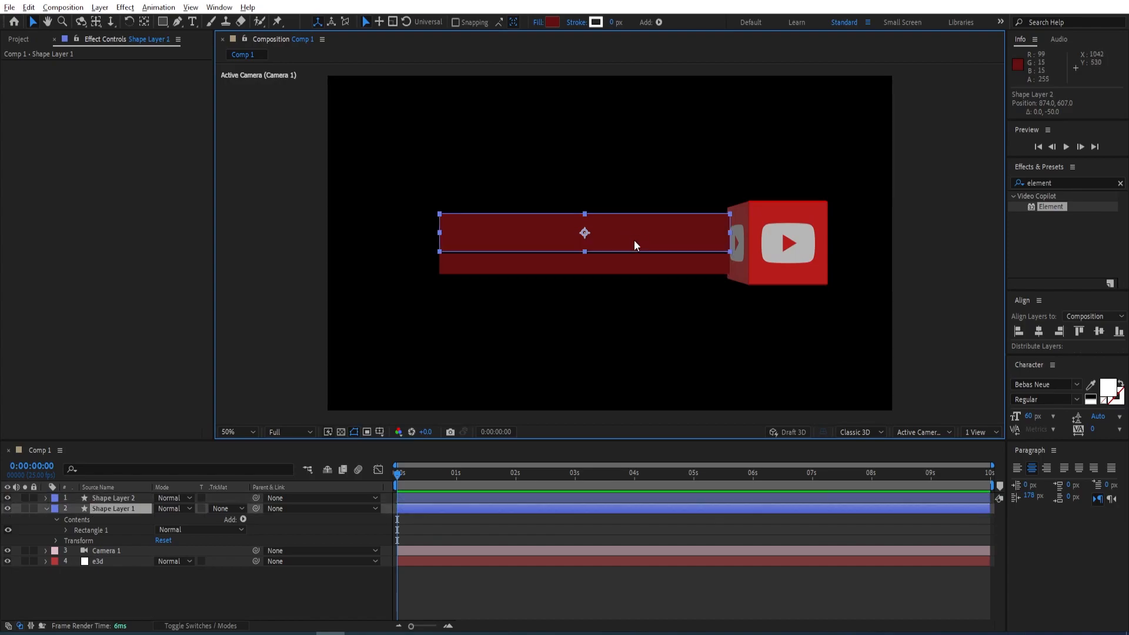
pyautogui.click(553, 22)
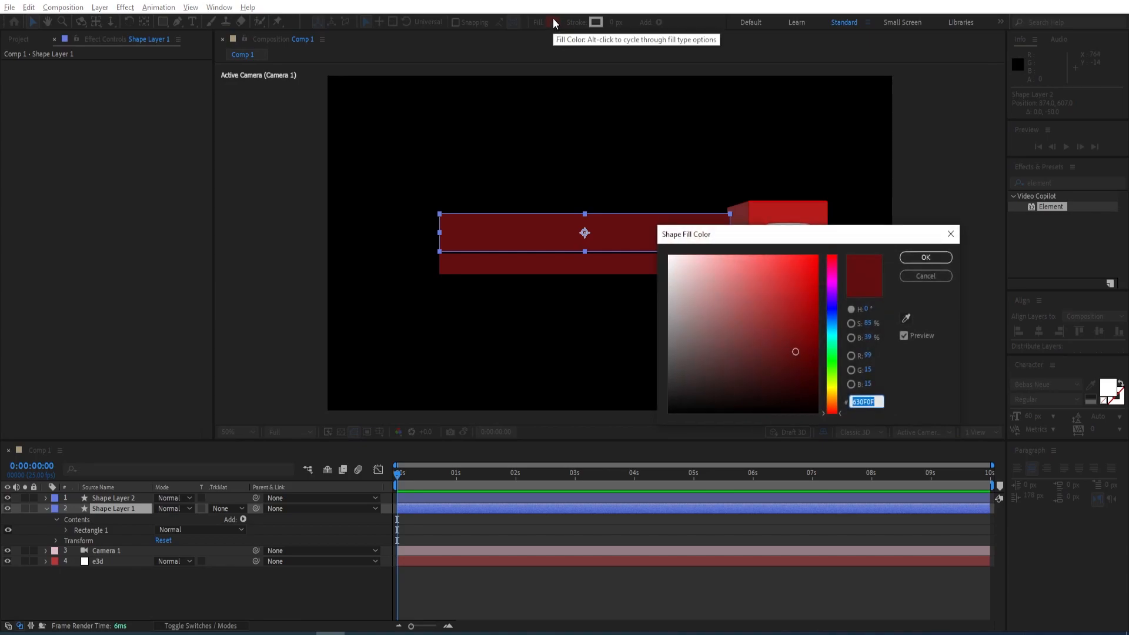
pyautogui.click(907, 318)
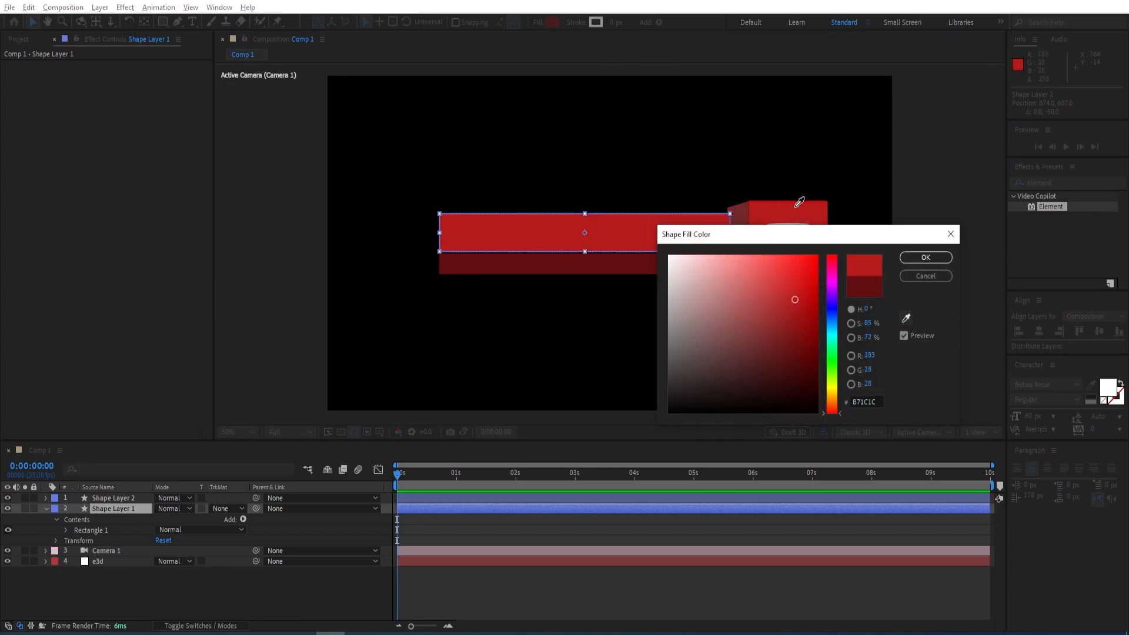
pyautogui.click(794, 206)
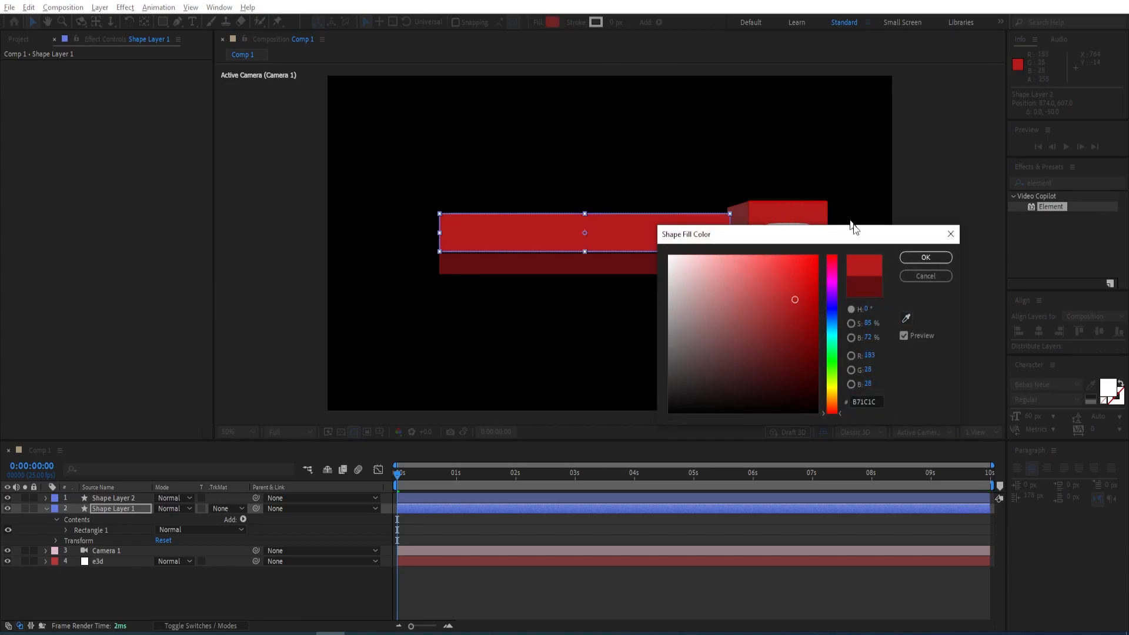
pyautogui.click(925, 257)
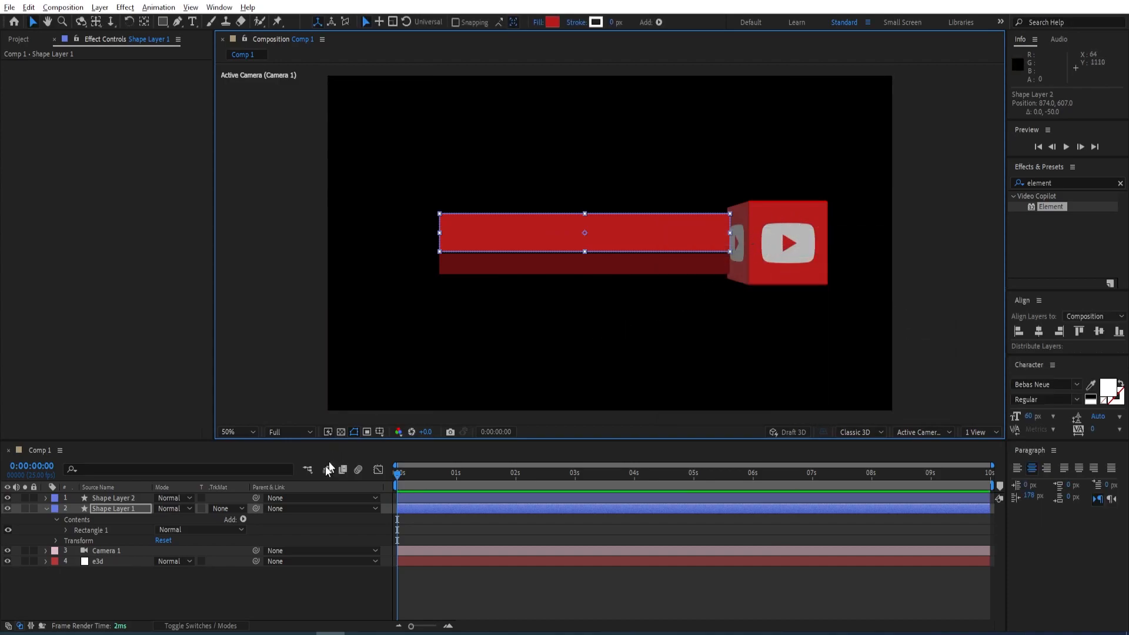
# Place the e3d layer above both shape layers so the cube covers the bar ends, and check the overlap up close
pyautogui.click(209, 595)
pyautogui.click(105, 561)
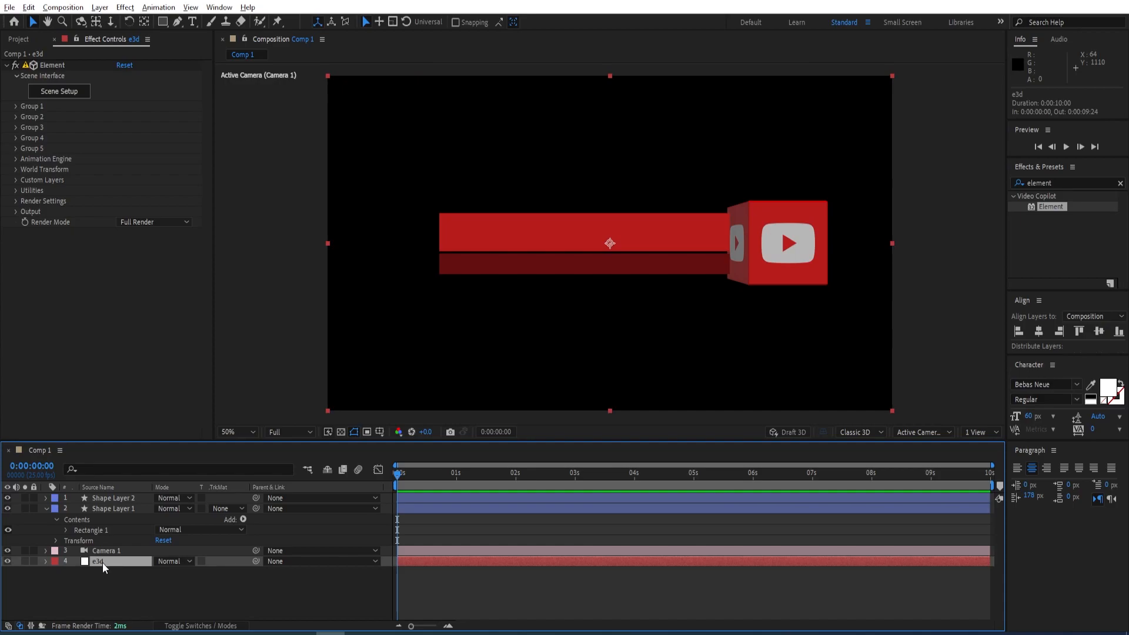
pyautogui.moveTo(103, 562); pyautogui.dragTo(108, 494)
pyautogui.press('/')
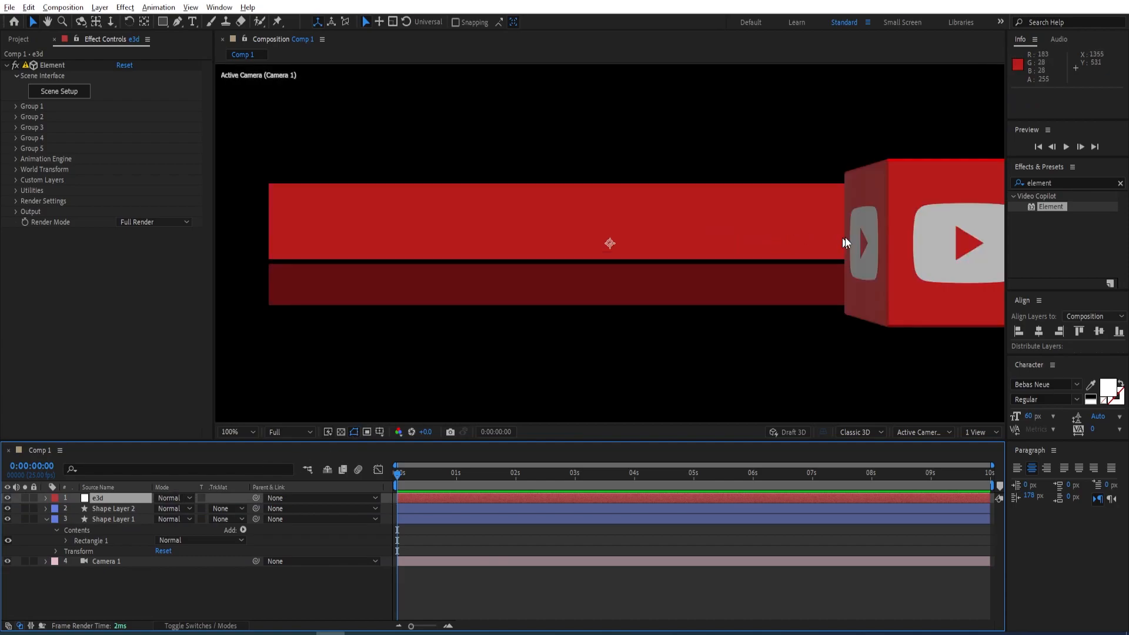
pyautogui.moveTo(875, 266)
pyautogui.mouseDown()
pyautogui.moveTo(818, 270)
pyautogui.moveTo(870, 252)
pyautogui.mouseUp()
pyautogui.scroll(-1, 648, 241)
pyautogui.moveTo(708, 277); pyautogui.dragTo(643, 325)
pyautogui.moveTo(699, 285); pyautogui.dragTo(747, 240)
# Add a white text layer reading SUBSCRIBE TO THE CHANNEL over the upper bar
pyautogui.hotkey('ctrl', 't')
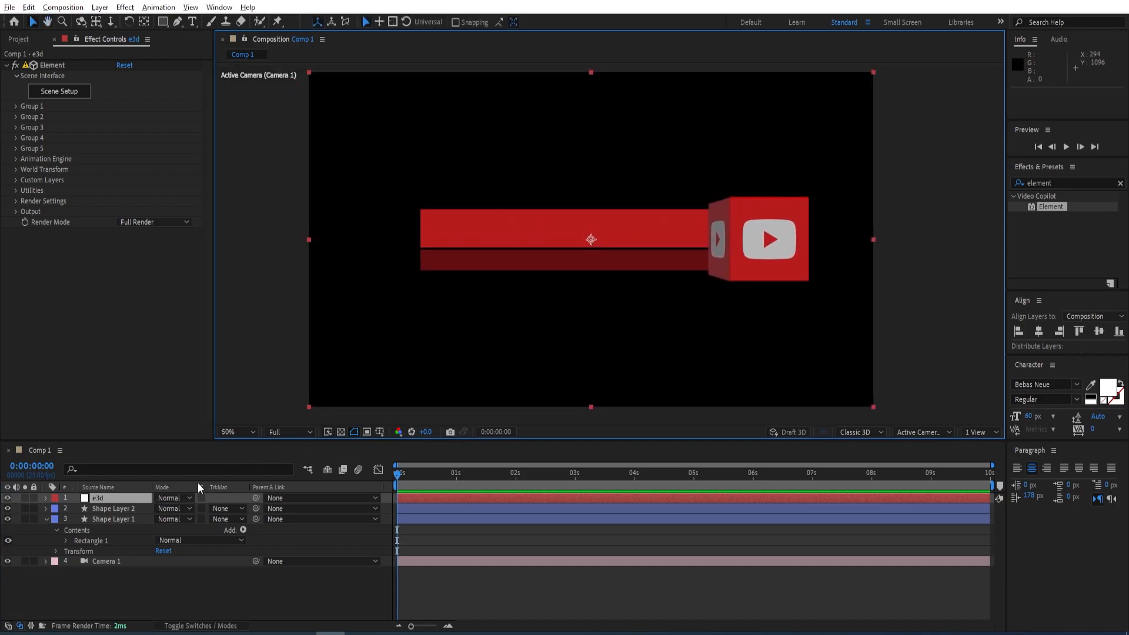
pyautogui.click(499, 229)
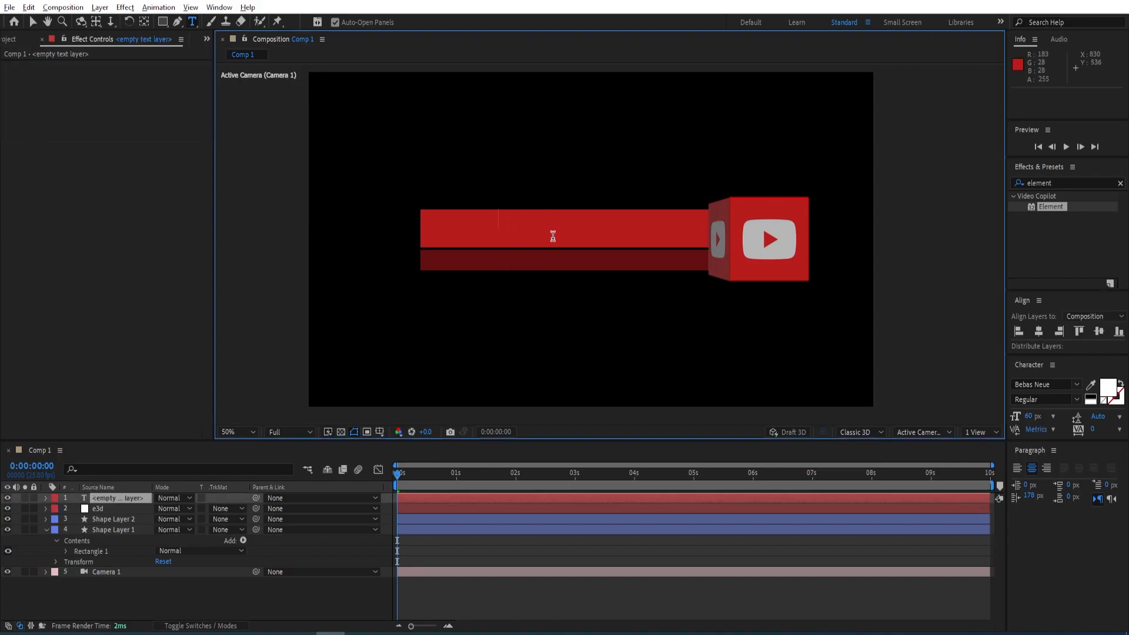
pyautogui.write('SUBSC')
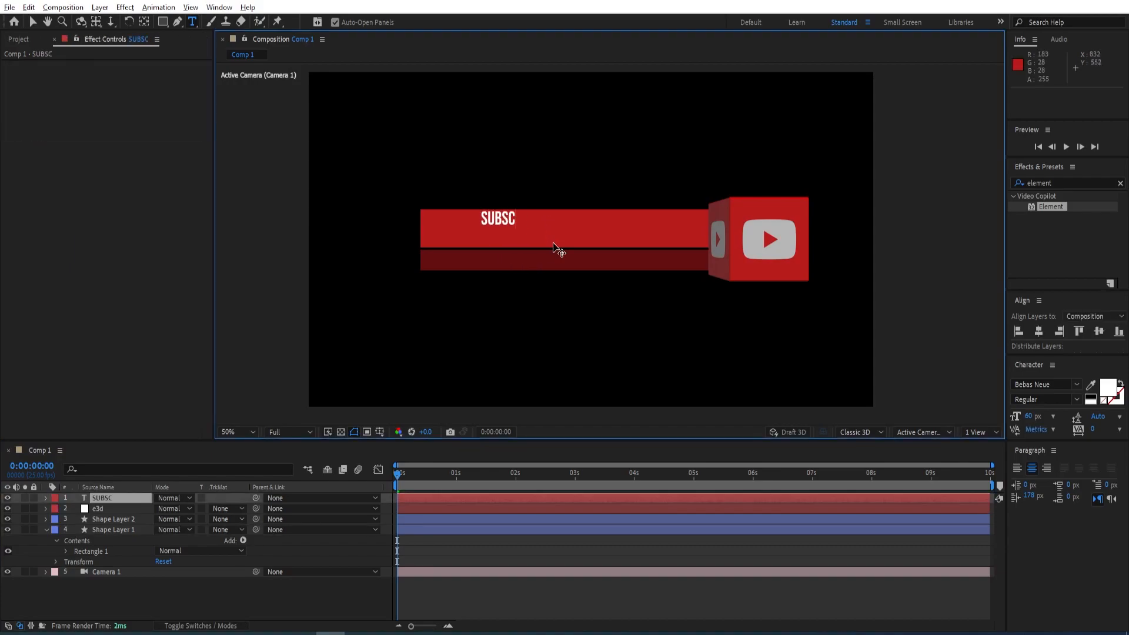
pyautogui.write('RIBE TO THE CHANNEL')
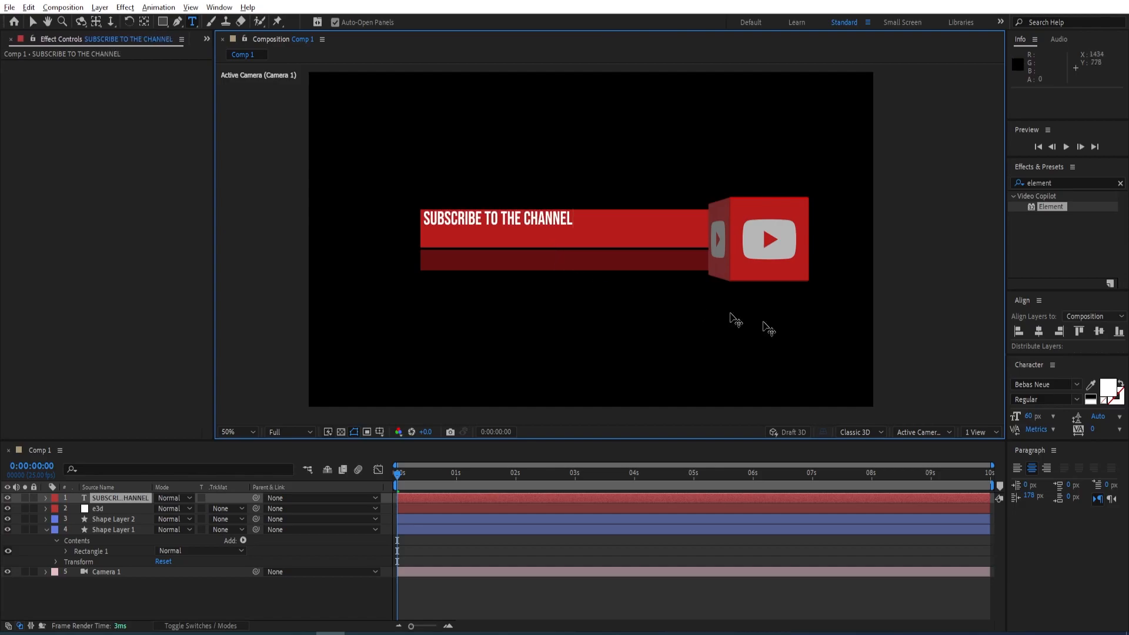
# Set the SUBSCRIBE TO THE CHANNEL text to 80 px and center it on the upper bar
pyautogui.hotkey('ctrl', 'a')
pyautogui.click(1029, 416)
pyautogui.write('80')
pyautogui.press('Return')
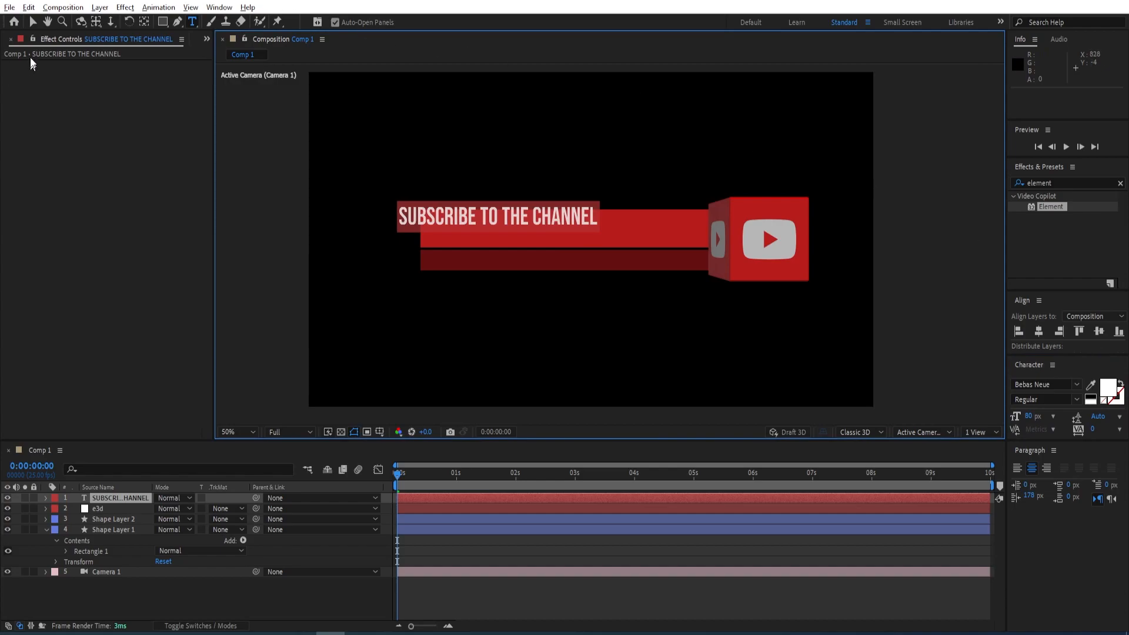
pyautogui.click(33, 21)
pyautogui.moveTo(523, 213); pyautogui.dragTo(591, 228)
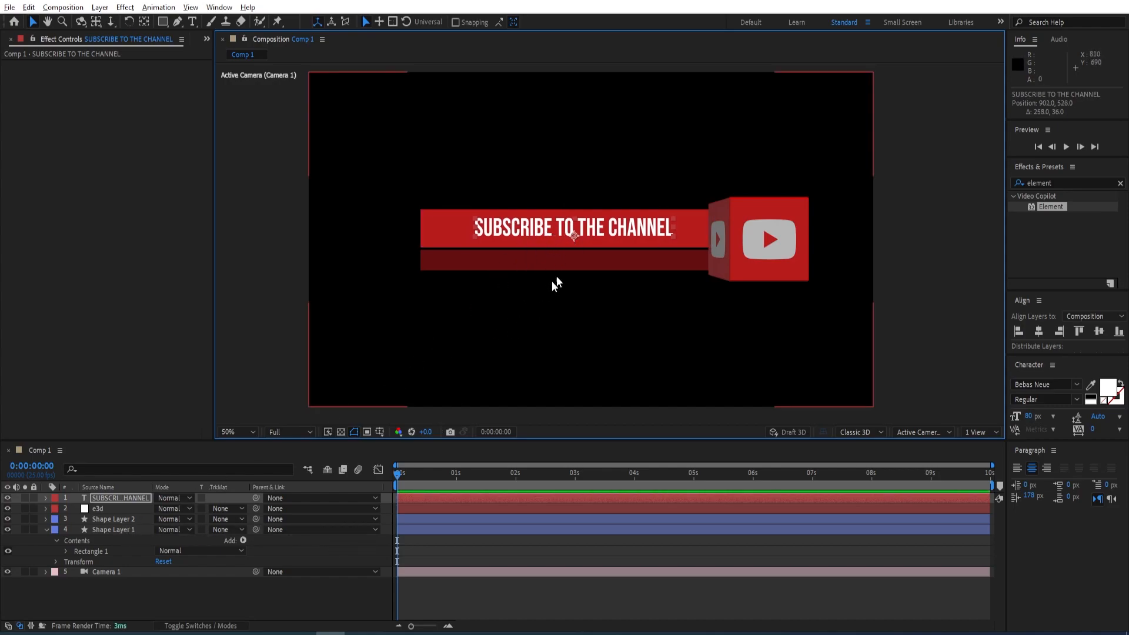
# Duplicate the title text onto the lower strip and replace its wording with the channel handle
pyautogui.hotkey('ctrl', 'd')
pyautogui.moveTo(576, 230); pyautogui.dragTo(572, 258)
pyautogui.doubleClick(615, 259)
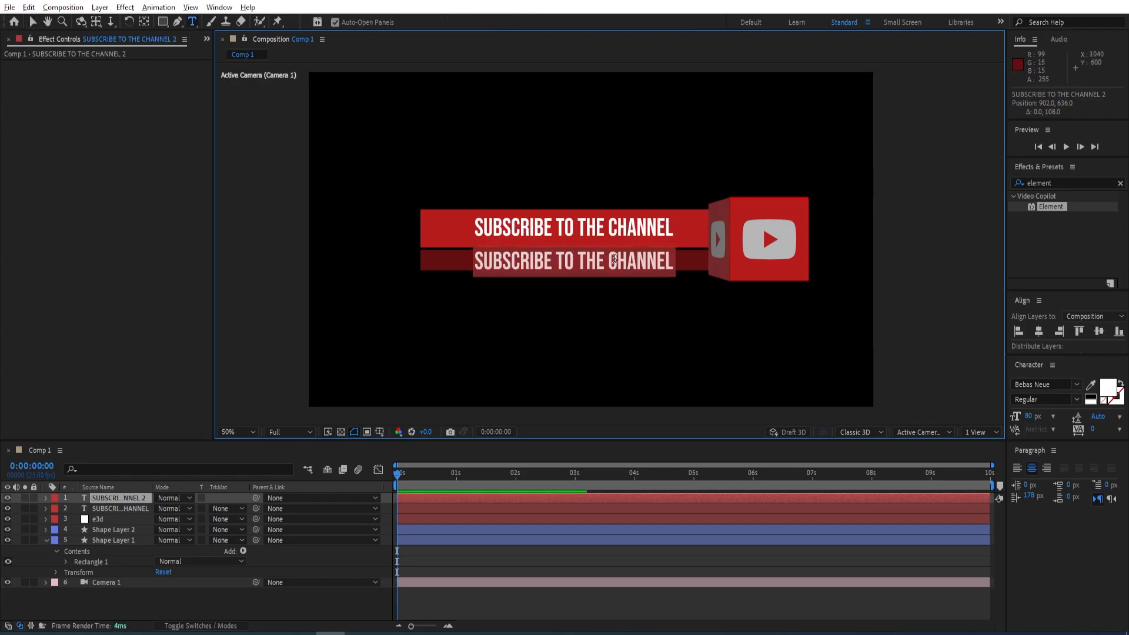
pyautogui.write('@sezar')
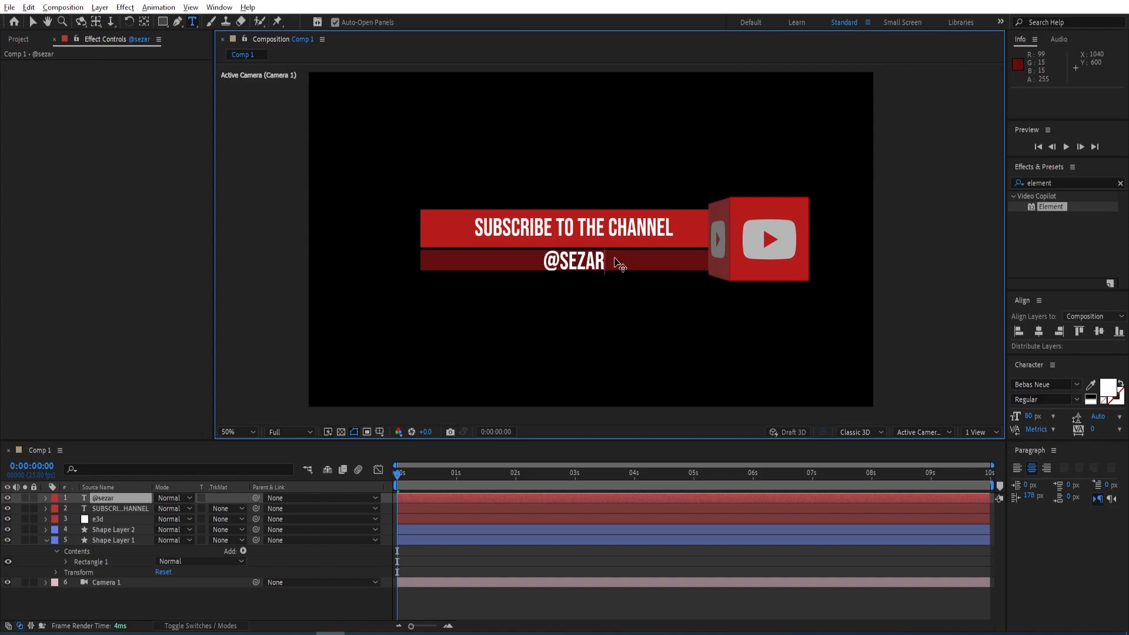
pyautogui.click(32, 21)
pyautogui.click(33, 21)
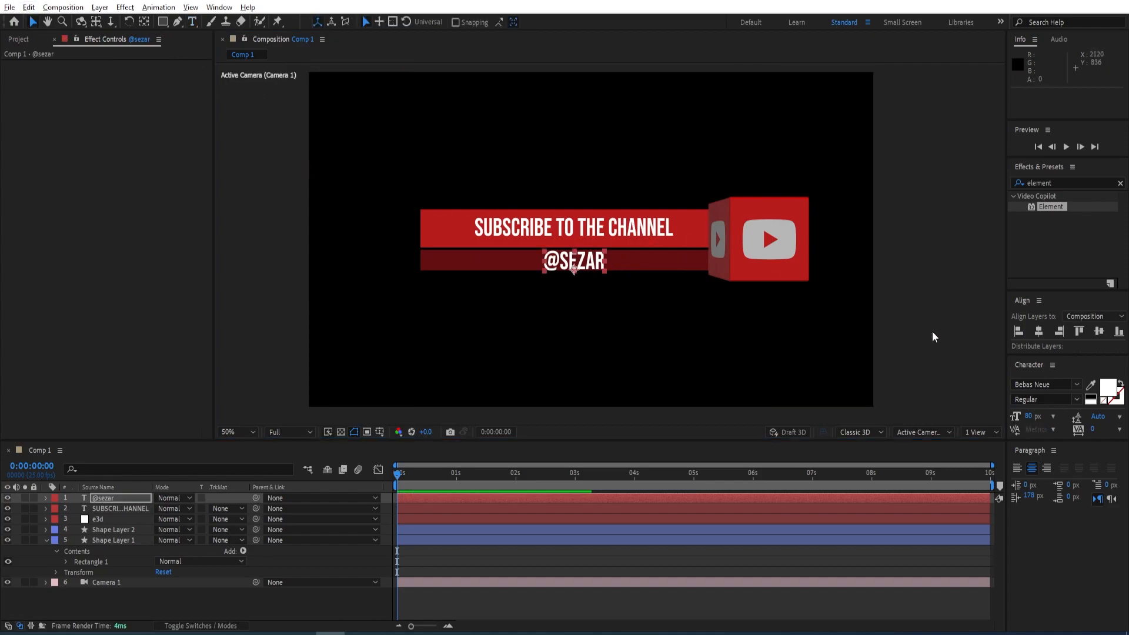
# Set the channel handle text to 60 px and nudge it up to sit centered in the lower strip
pyautogui.click(1030, 416)
pyautogui.write('60')
pyautogui.press('Return')
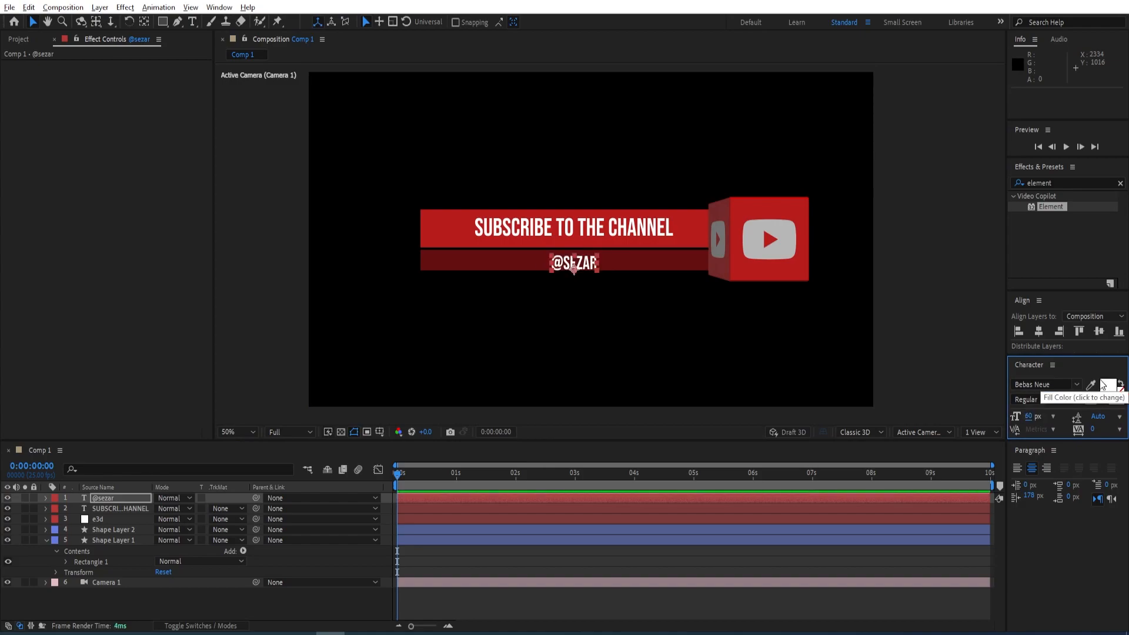
pyautogui.moveTo(577, 266); pyautogui.dragTo(575, 263)
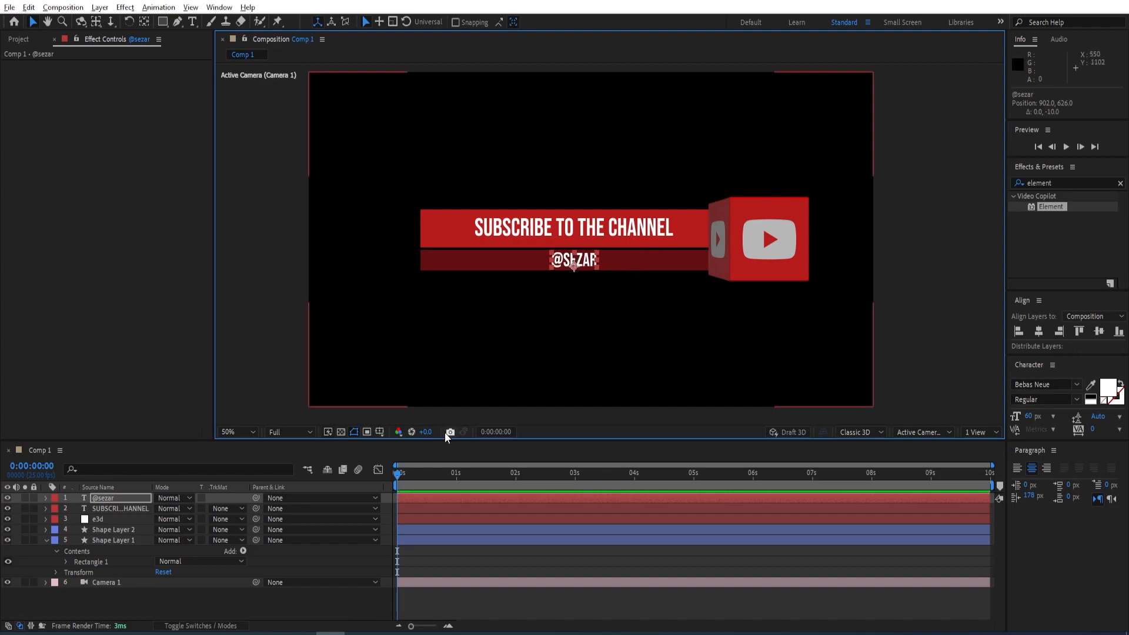
pyautogui.scroll(-2, 520, 236)
pyautogui.scroll(2, 529, 263)
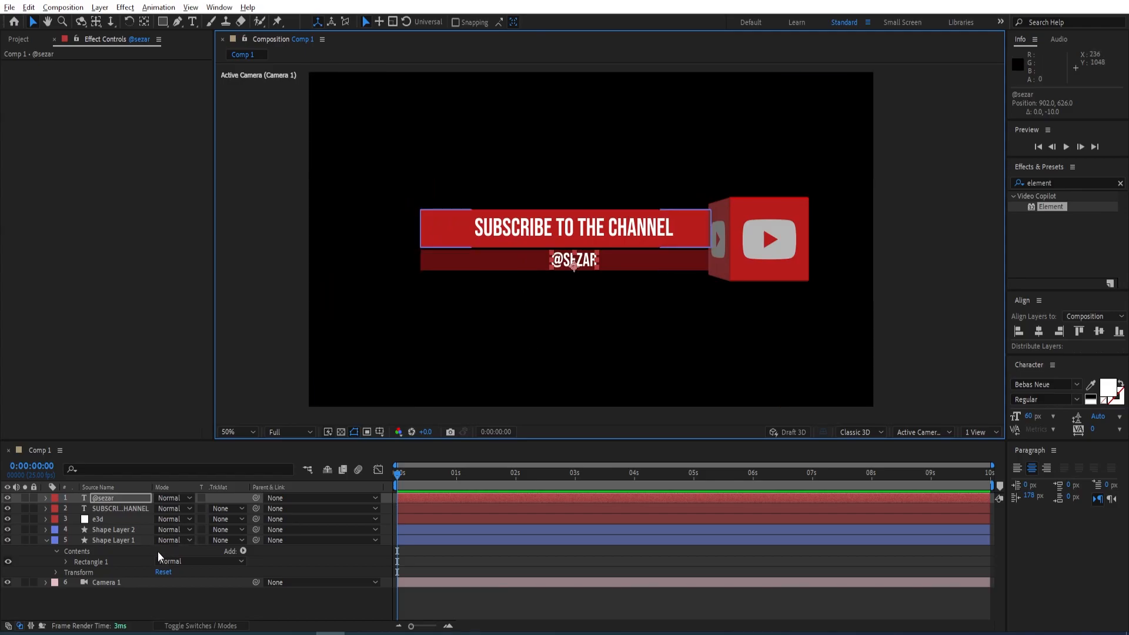
# Move the e3d layer above both text layers to the front of the stack and leave it selected
pyautogui.moveTo(102, 521); pyautogui.dragTo(108, 498)
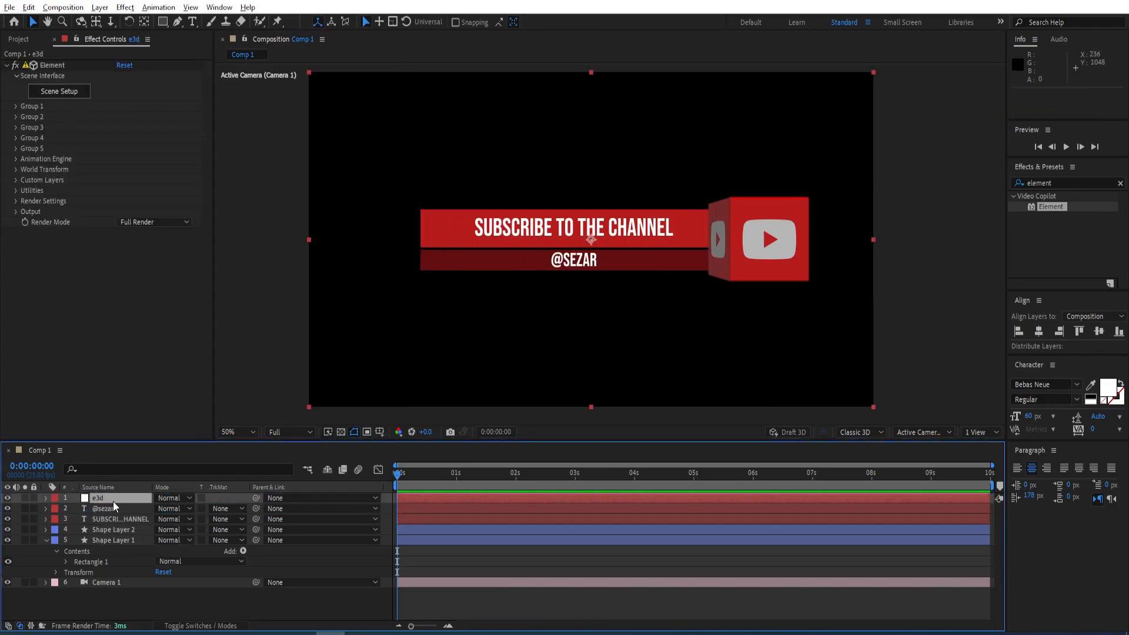
pyautogui.click(114, 510)
pyautogui.click(113, 520)
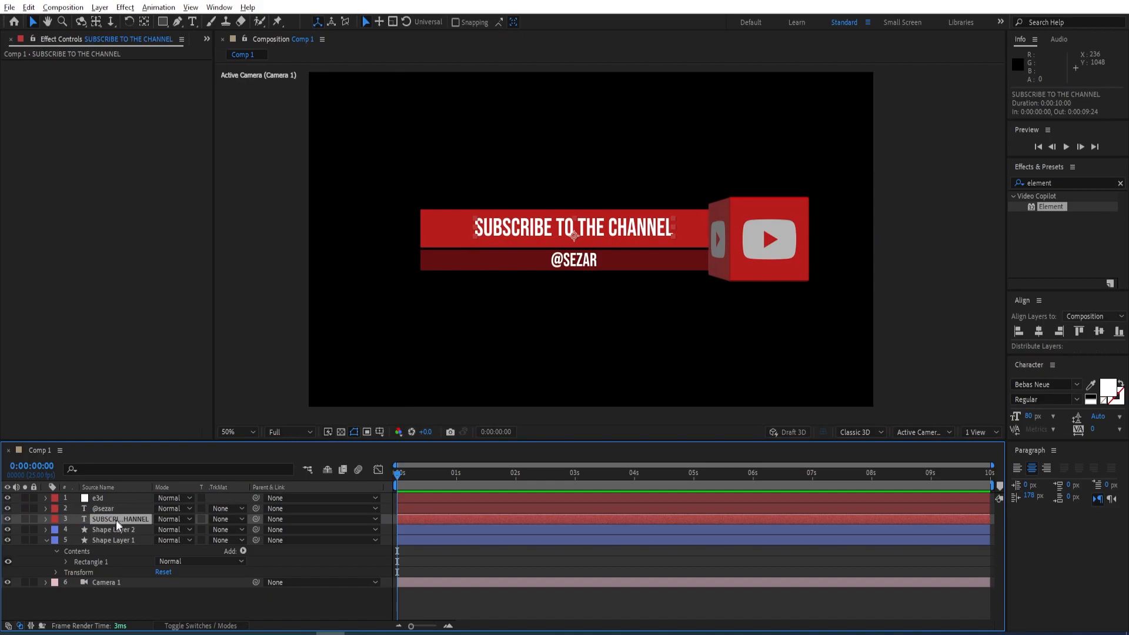
pyautogui.click(116, 529)
pyautogui.click(114, 538)
pyautogui.click(112, 501)
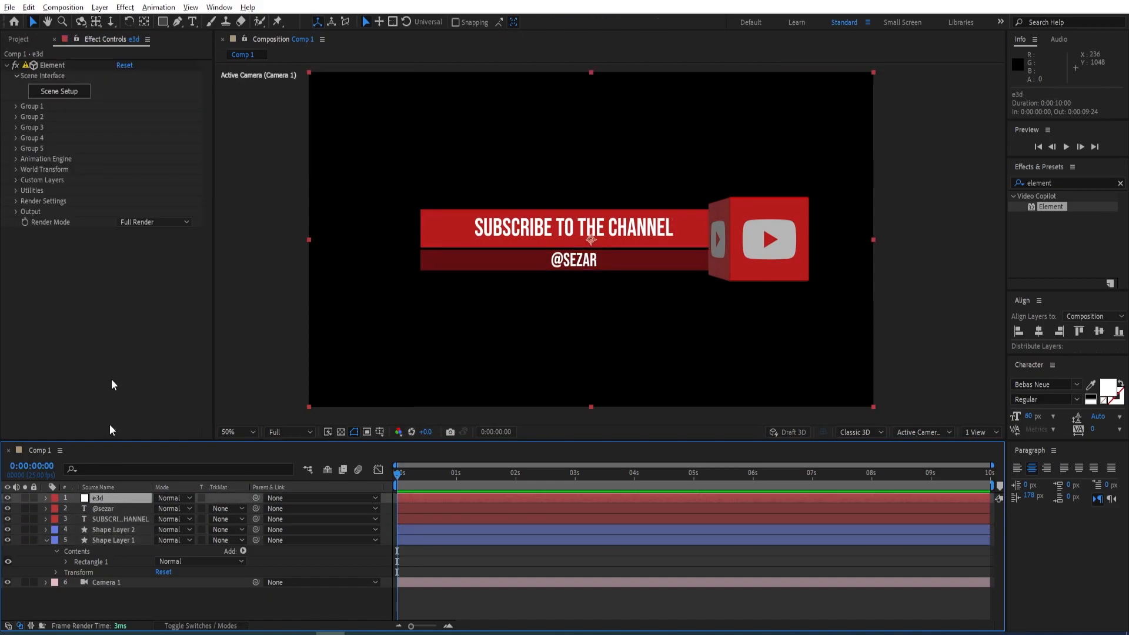
# Keyframe Element's Group 1 Particle Size at 1 second with its value of 10
pyautogui.click(16, 106)
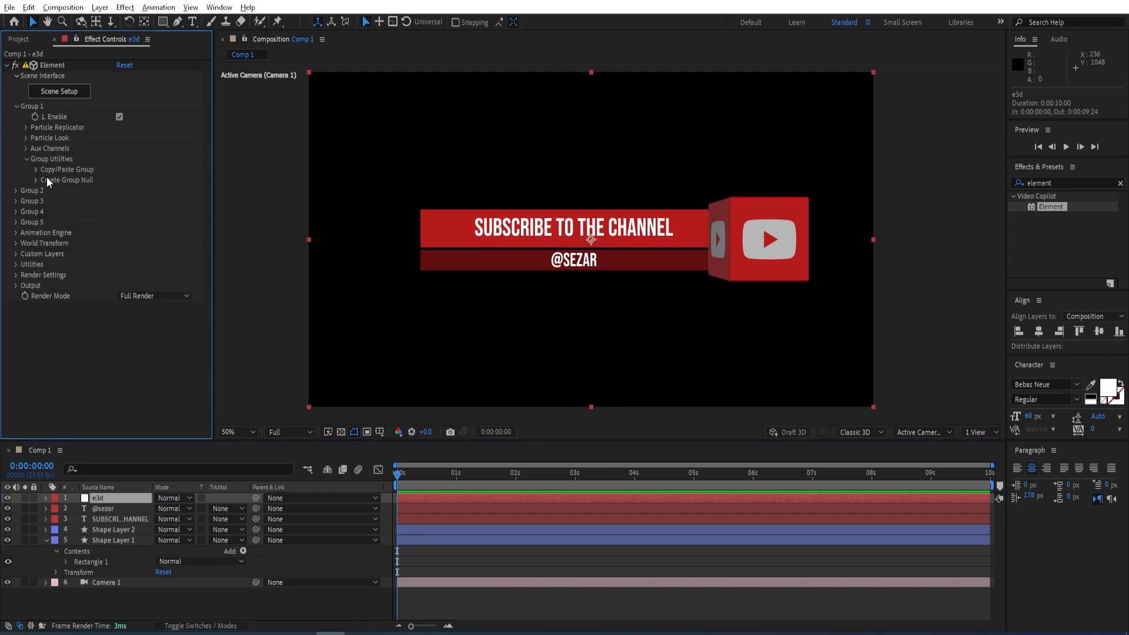
pyautogui.click(26, 137)
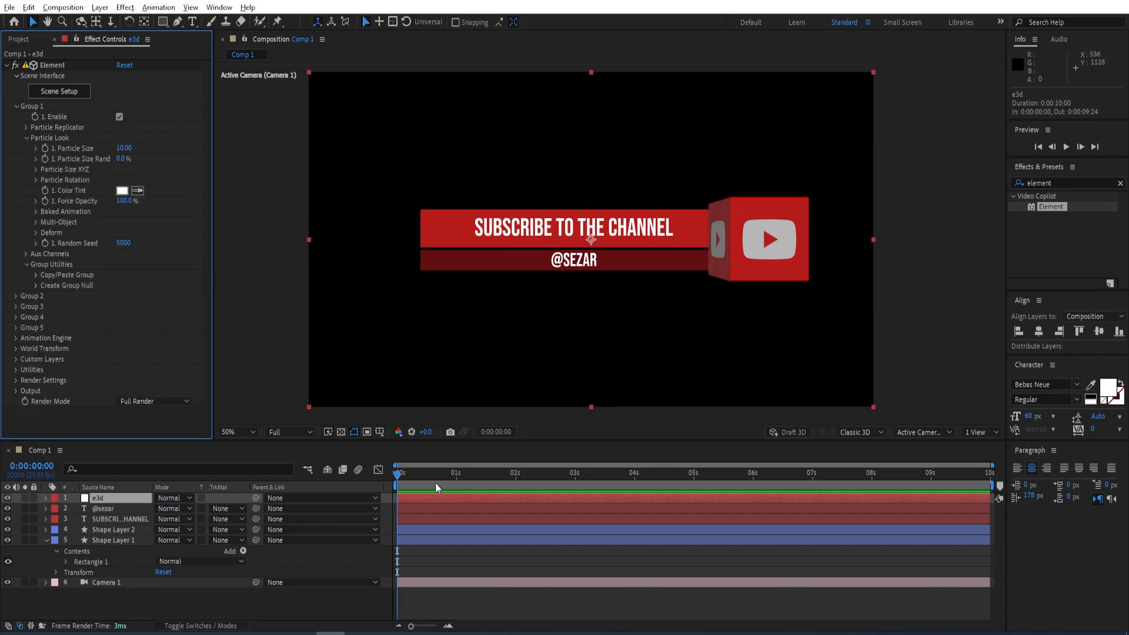
pyautogui.moveTo(397, 475); pyautogui.dragTo(456, 475)
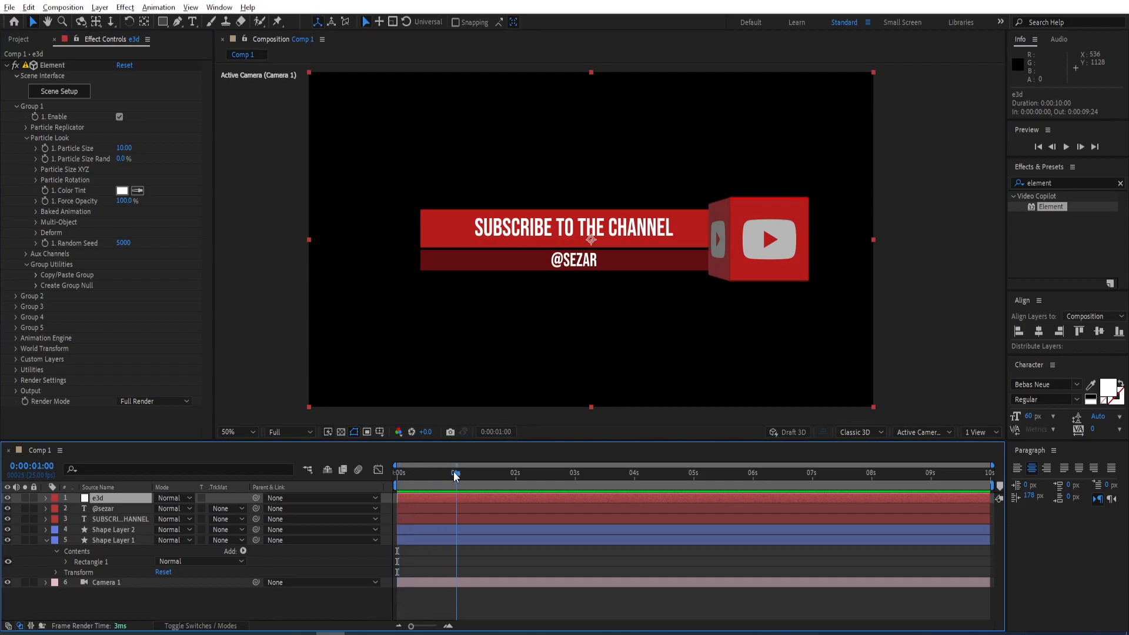
pyautogui.click(44, 149)
# Set Group 1 Particle Size to 0 at the first frame and preview the cube's scale-up
pyautogui.click(400, 475)
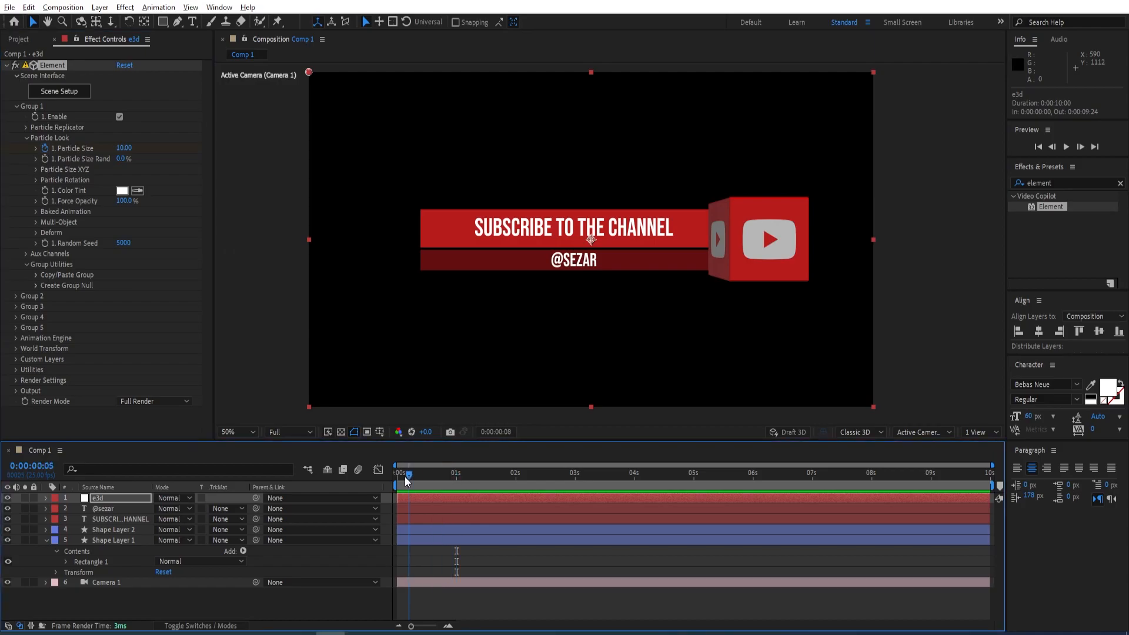
pyautogui.click(123, 149)
pyautogui.write('0')
pyautogui.press('Return')
pyautogui.hotkey('ctrl', 'z')
pyautogui.press('space')
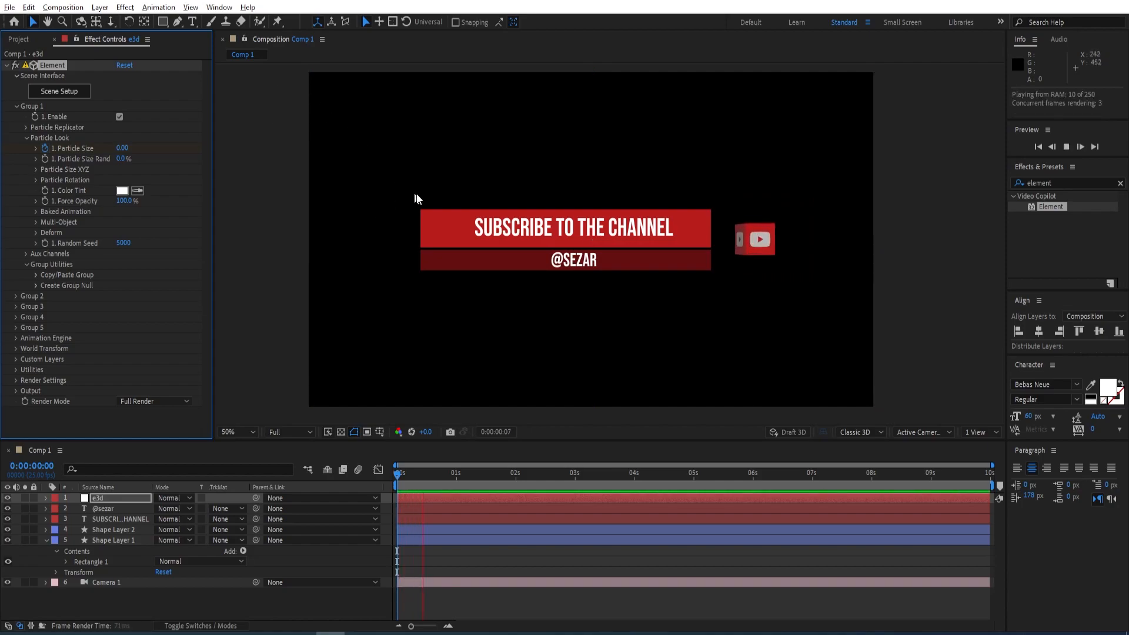
pyautogui.press('space')
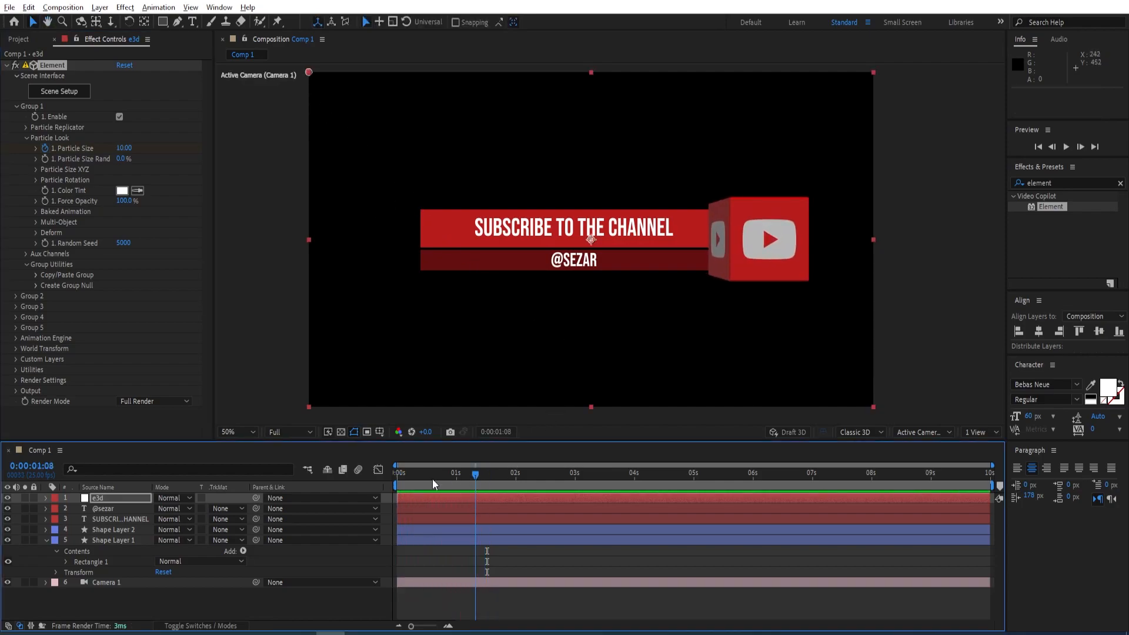
pyautogui.click(401, 474)
pyautogui.press('space')
pyautogui.moveTo(473, 475); pyautogui.dragTo(442, 479)
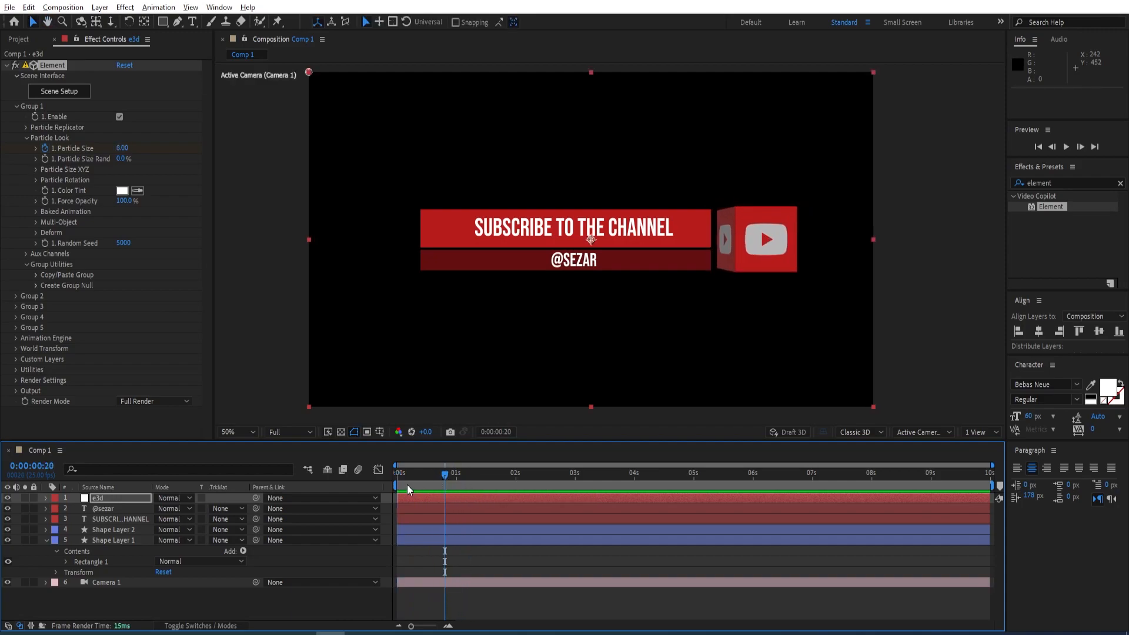
# Easy-ease both Particle Size keyframes and reshape their speed graph for a fast start and slow finish
pyautogui.press('u')
pyautogui.moveTo(468, 513); pyautogui.dragTo(381, 529)
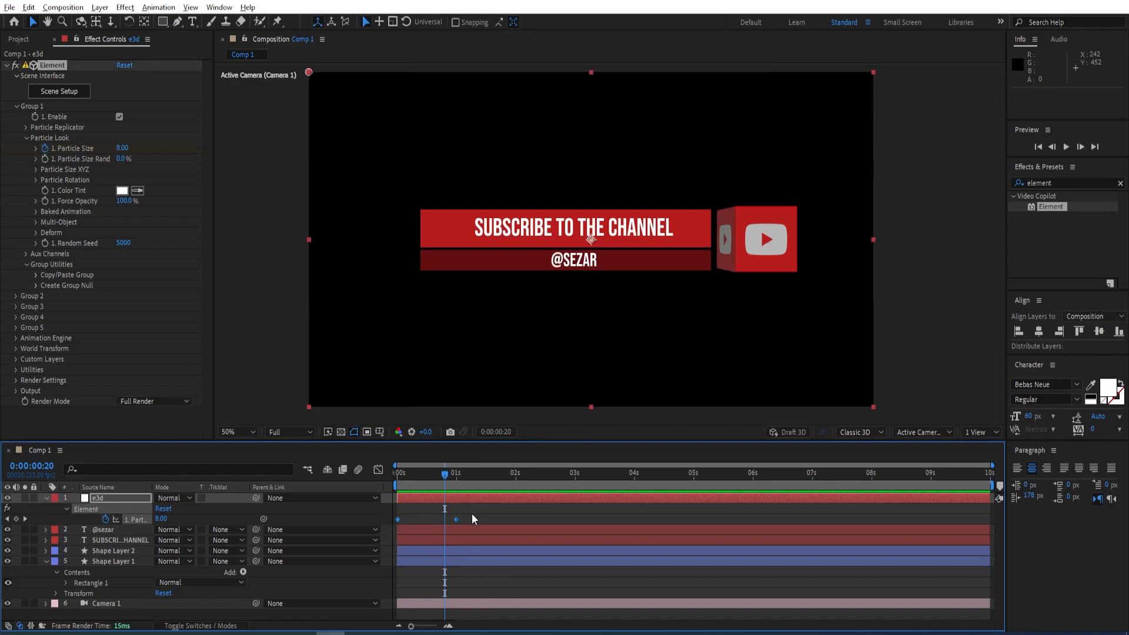
pyautogui.press('F9')
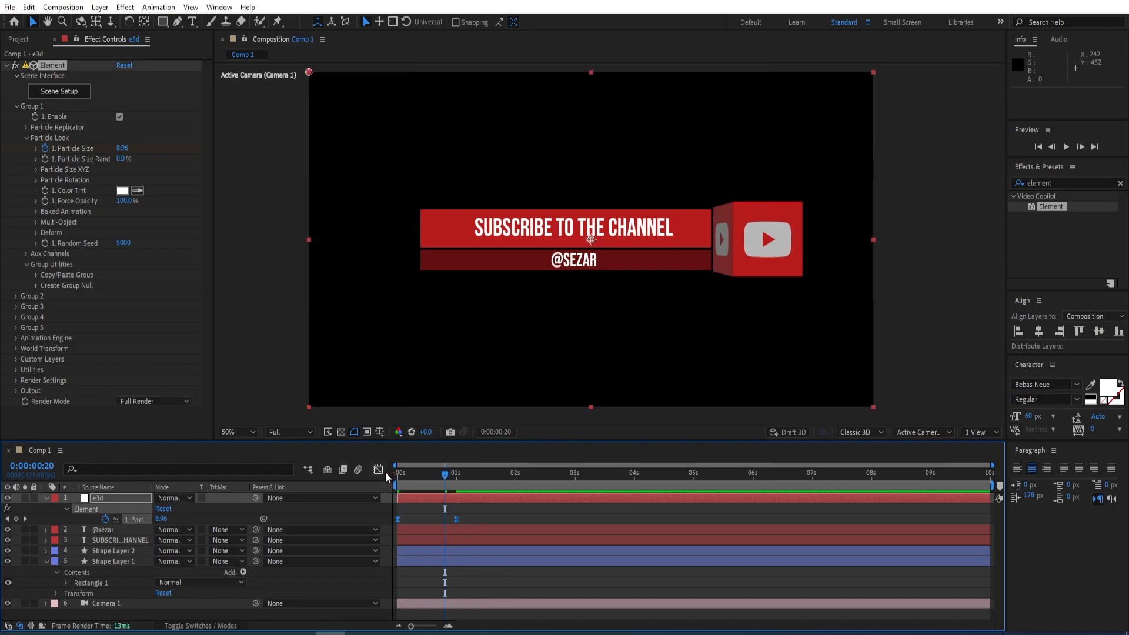
pyautogui.click(378, 470)
pyautogui.moveTo(446, 603); pyautogui.dragTo(419, 595)
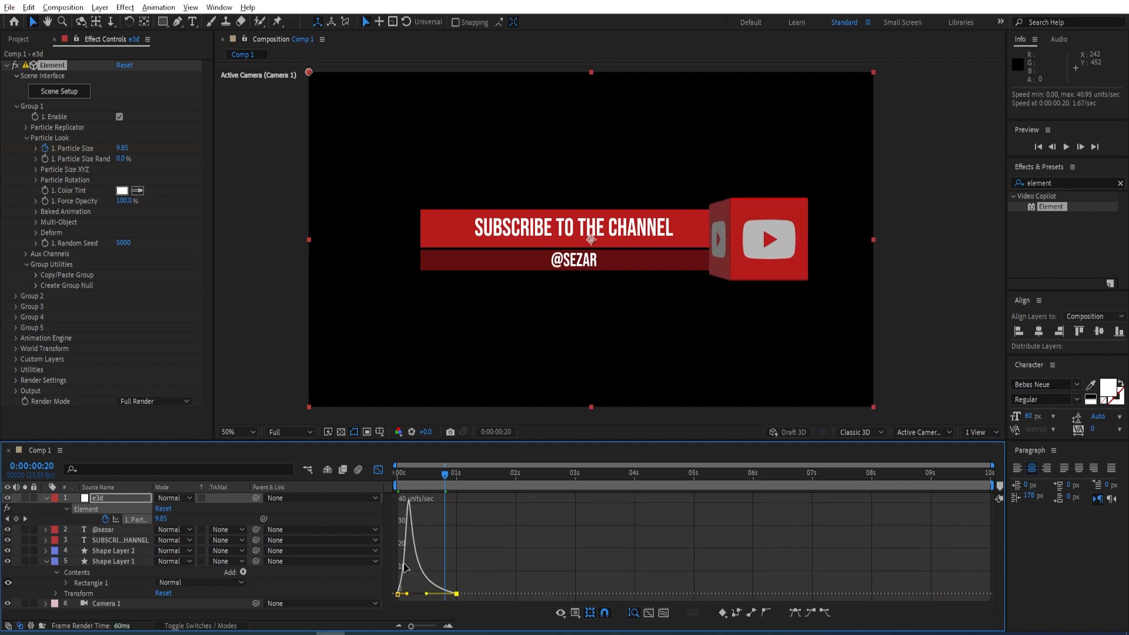
pyautogui.click(379, 470)
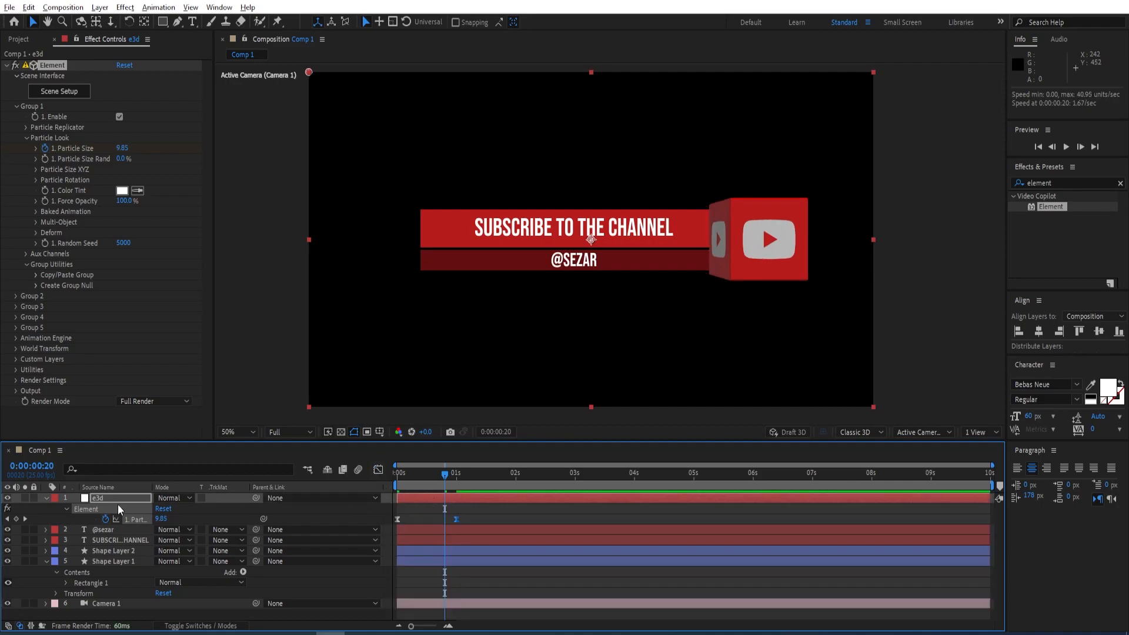
# Add a keyframe for Element's Group 1 Particle Replicator Position XY at 1 second, keeping the value 960, 540
pyautogui.click(25, 139)
pyautogui.click(26, 128)
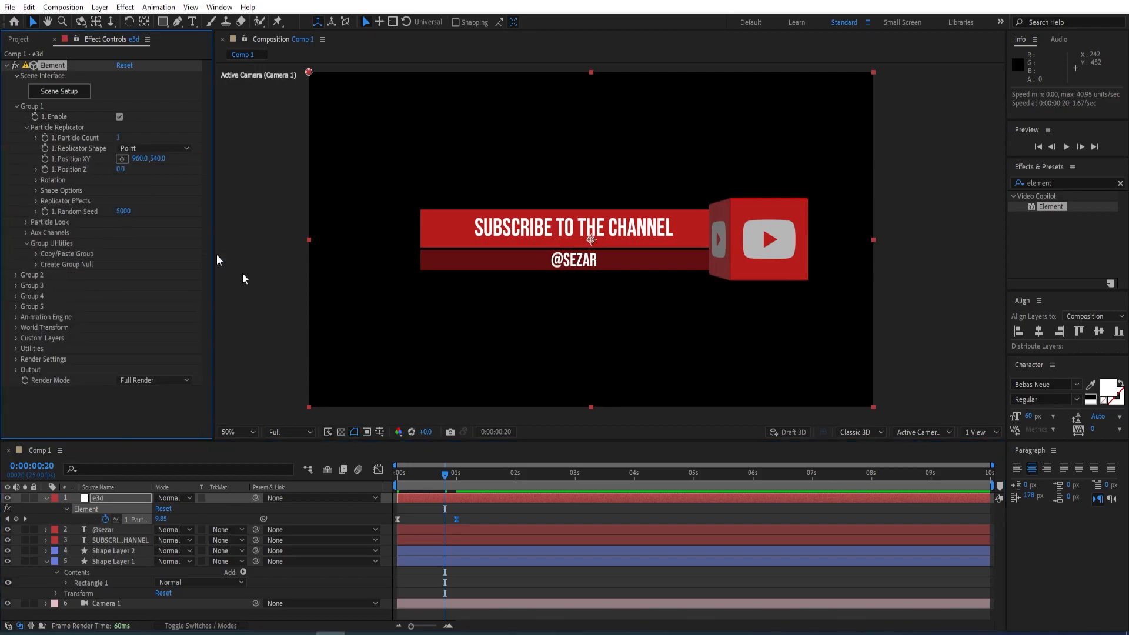
pyautogui.moveTo(448, 476); pyautogui.dragTo(459, 476)
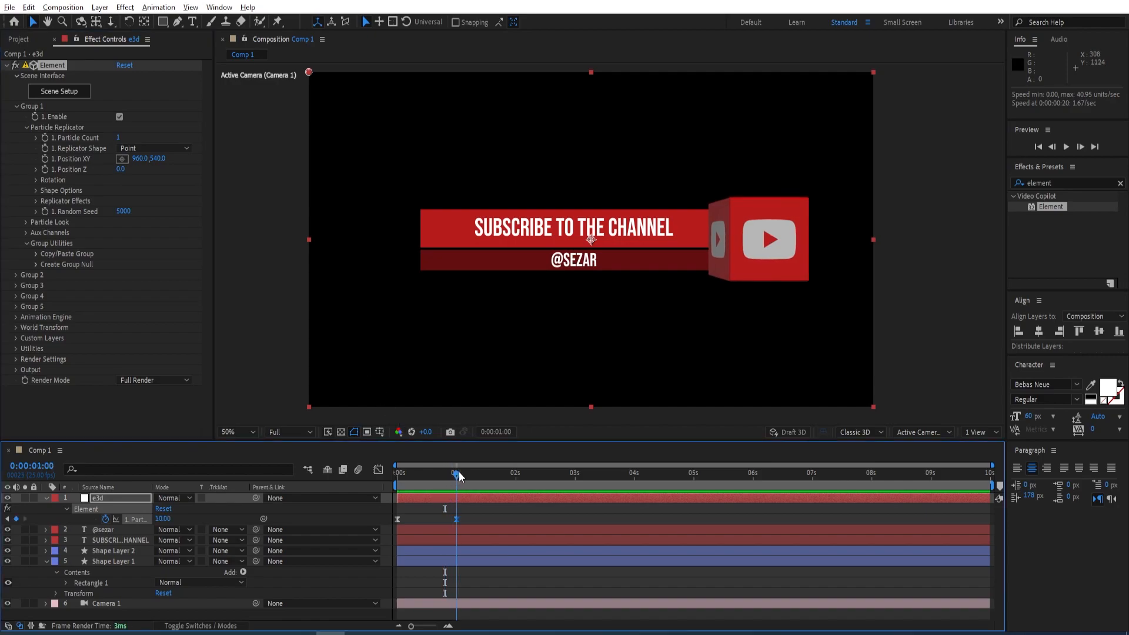
pyautogui.click(51, 161)
# Set Group 1 Position XY to -260, 540 at 2 seconds and reveal the e3d layer's keyframed properties
pyautogui.moveTo(465, 478); pyautogui.dragTo(516, 477)
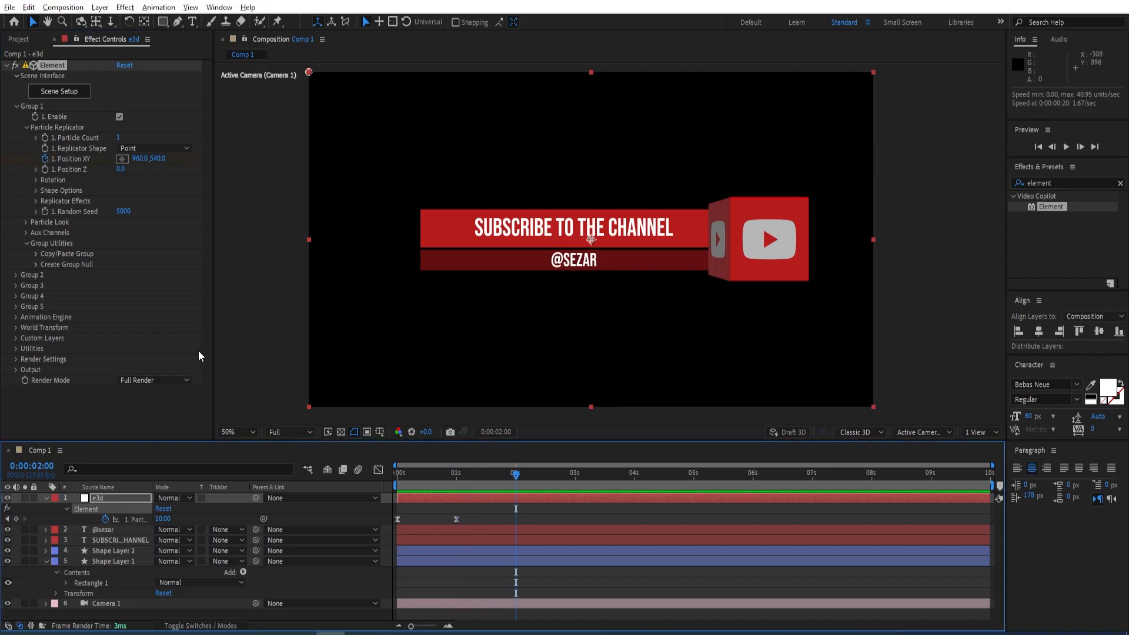
pyautogui.moveTo(141, 166); pyautogui.dragTo(82, 175)
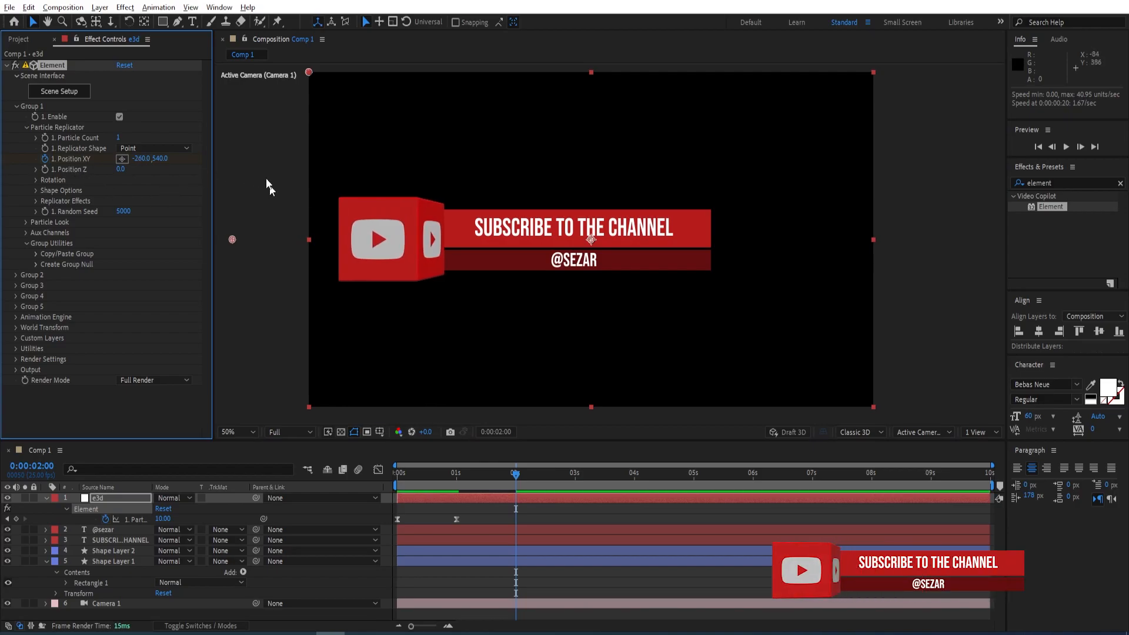
pyautogui.press('u')
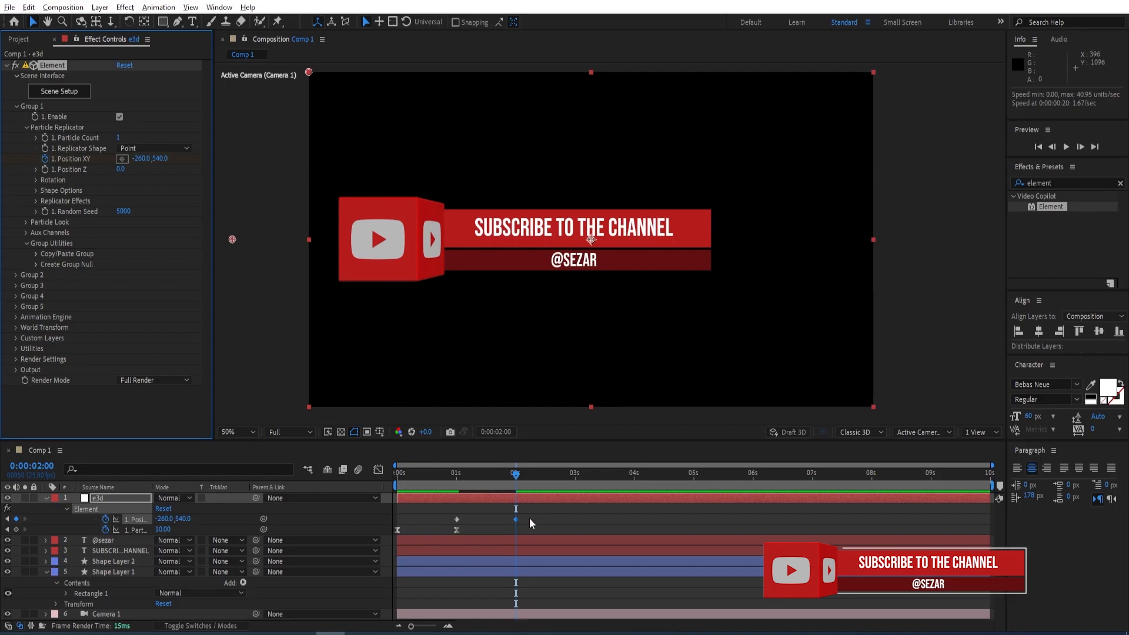
# Easy-ease both Position XY keyframes and reshape their speed graph for a fast start and a long, slow finish
pyautogui.moveTo(525, 514); pyautogui.dragTo(452, 522)
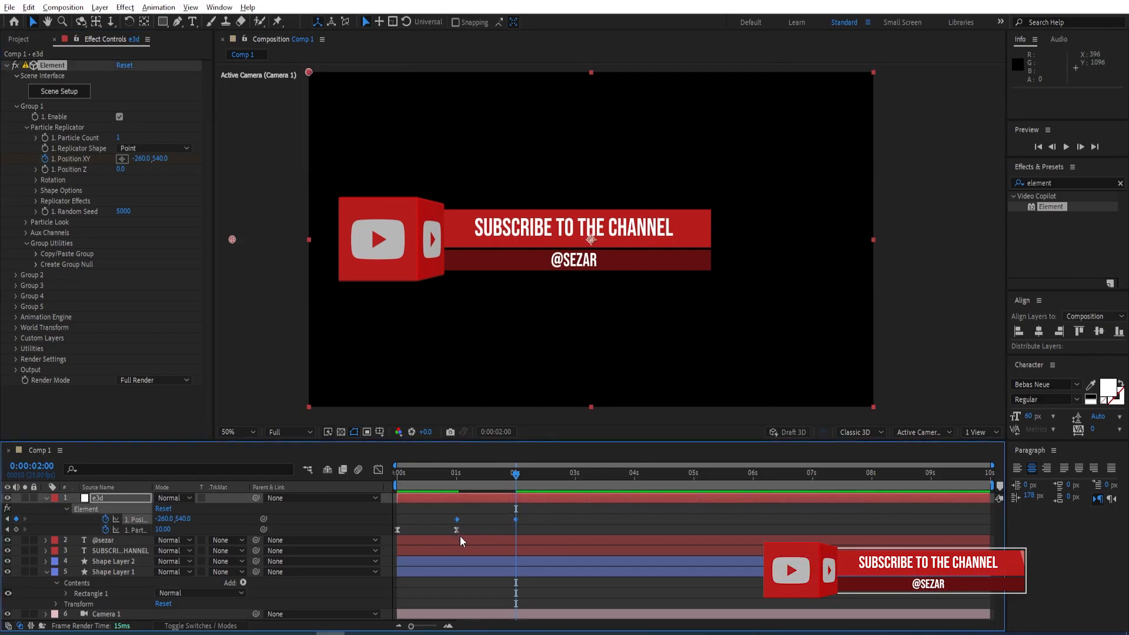
pyautogui.click(379, 470)
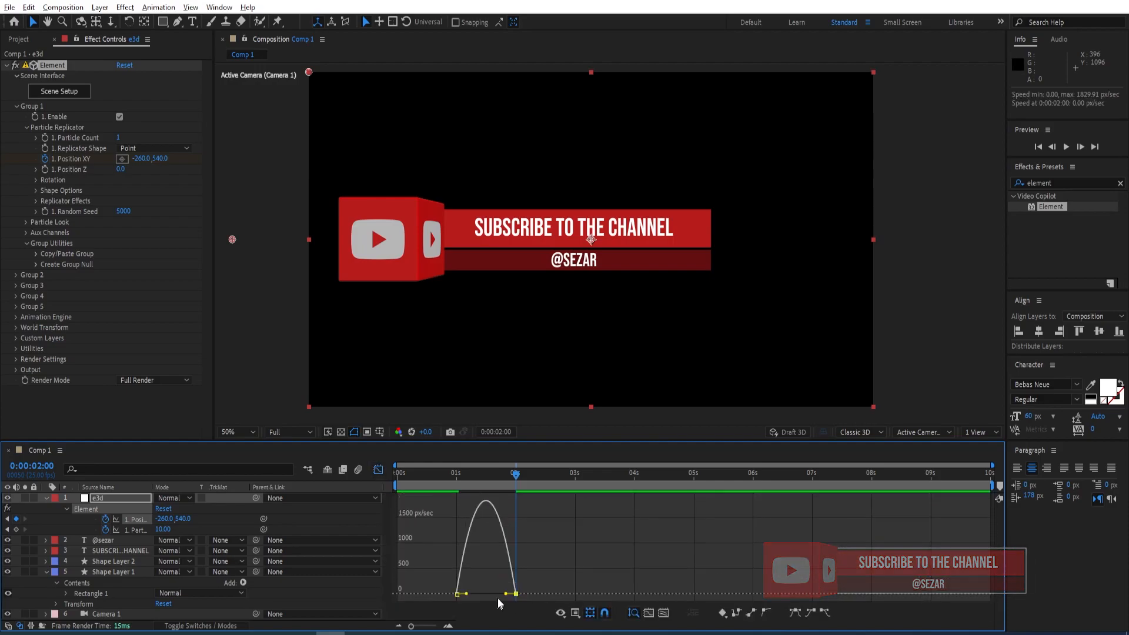
pyautogui.moveTo(506, 594); pyautogui.dragTo(479, 595)
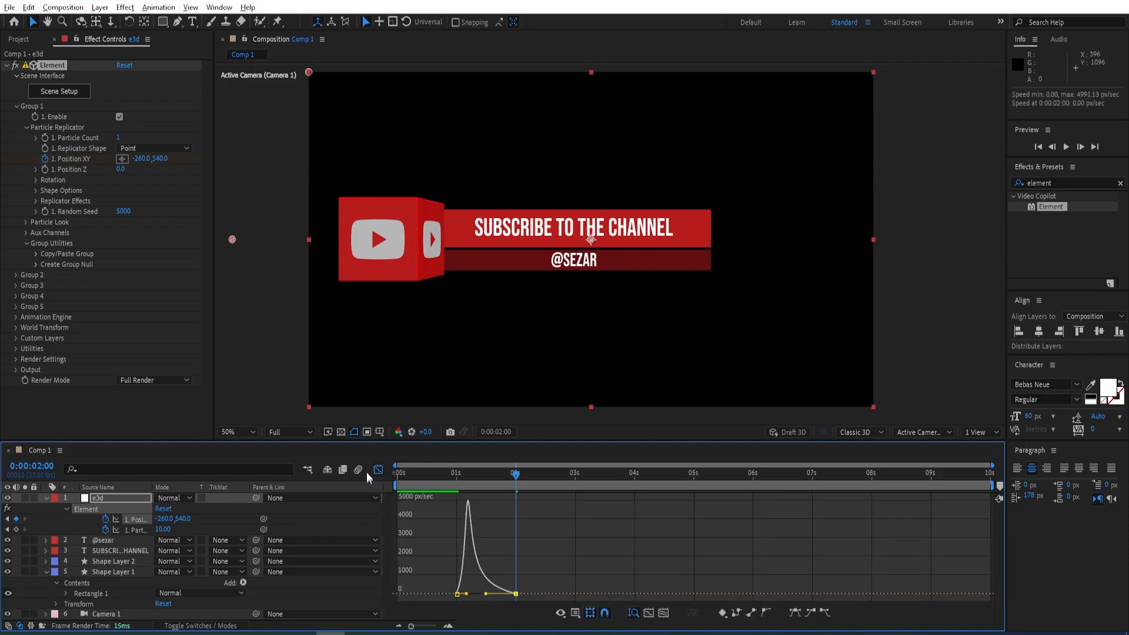